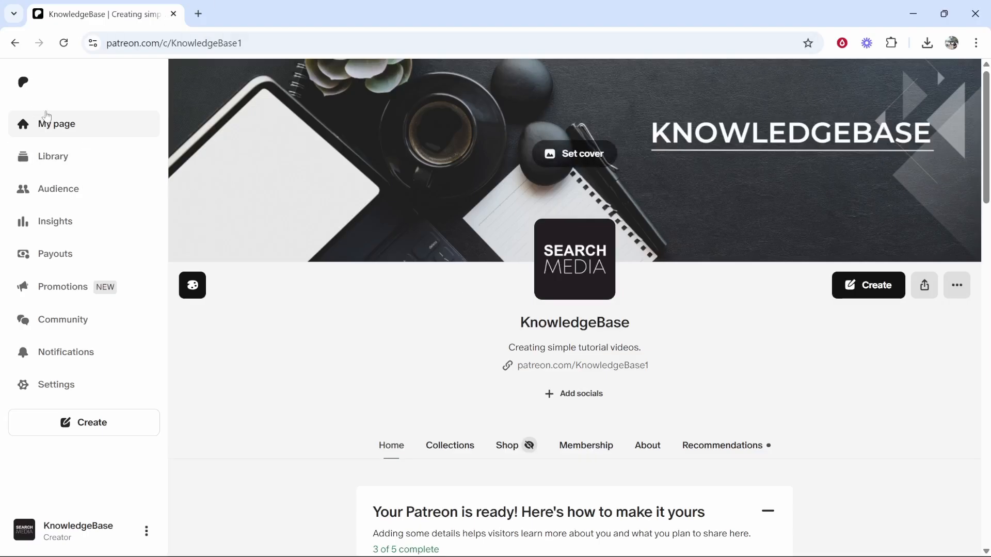
# Step: Look over the creator page, its setup checklist and its page options including the viewing modes
pyautogui.click(43, 131)
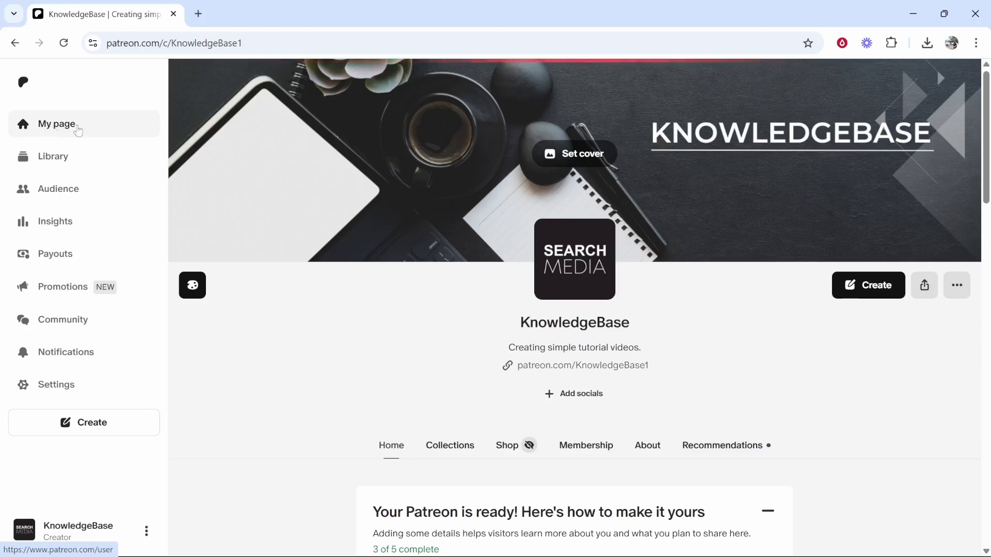
pyautogui.scroll(-2, 528, 263)
pyautogui.scroll(-4, 528, 264)
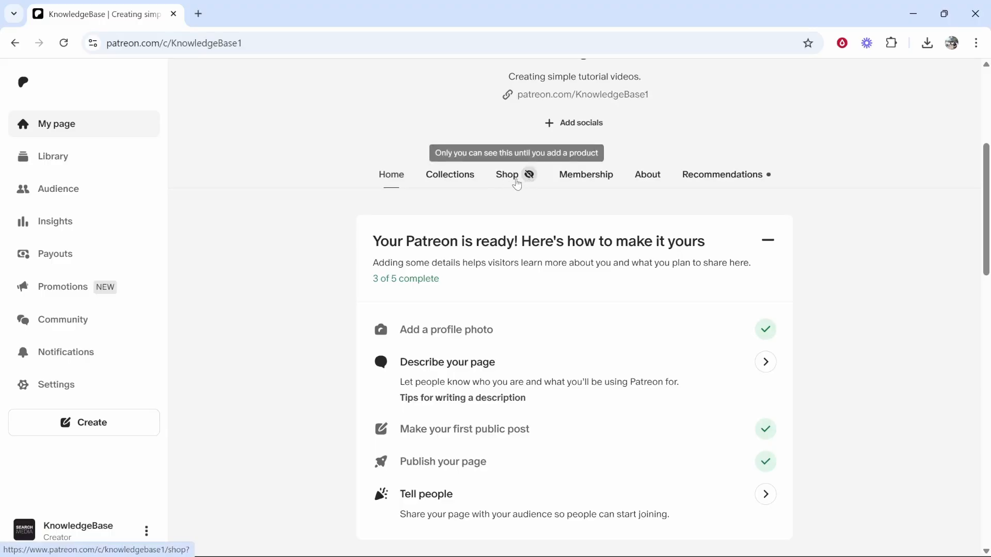
pyautogui.scroll(5, 504, 185)
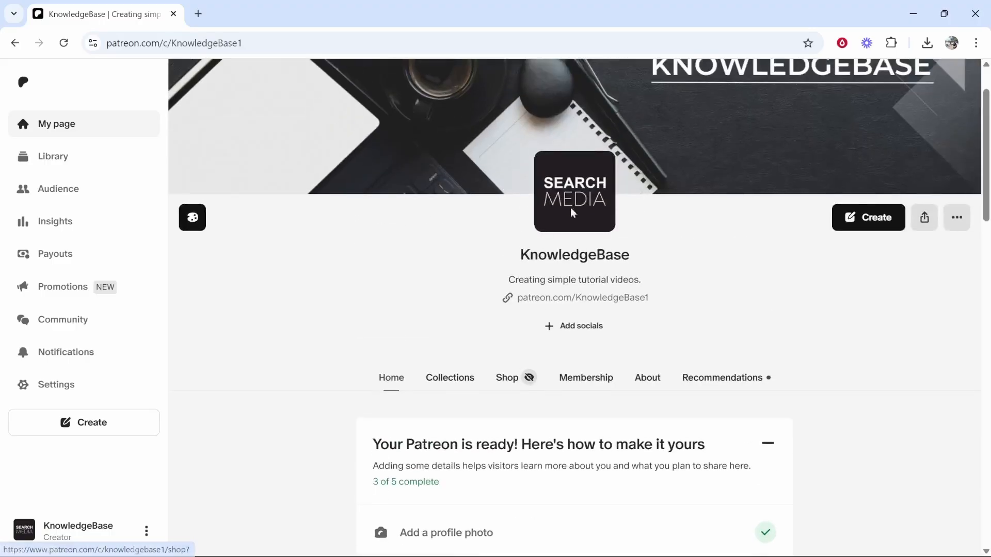
pyautogui.click(957, 285)
pyautogui.click(841, 453)
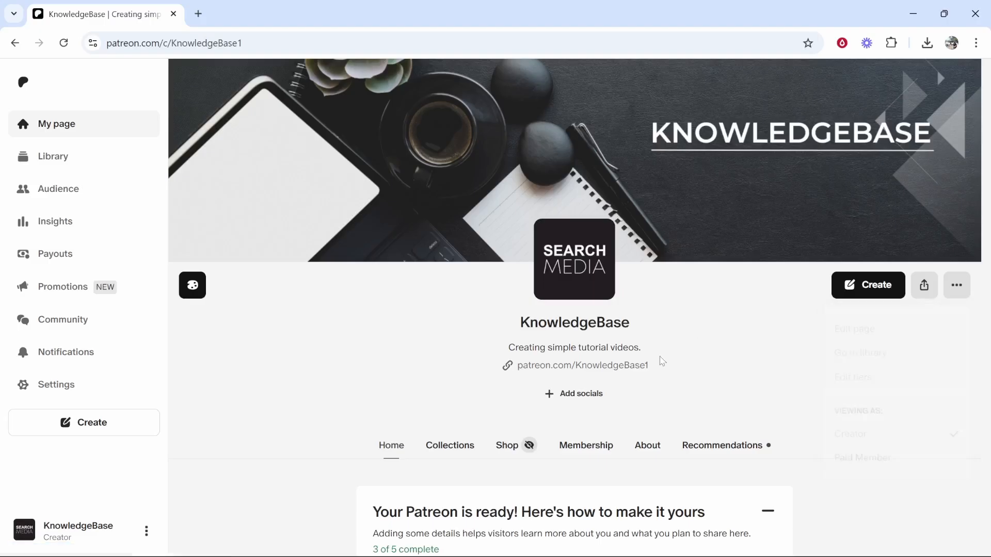
pyautogui.click(952, 288)
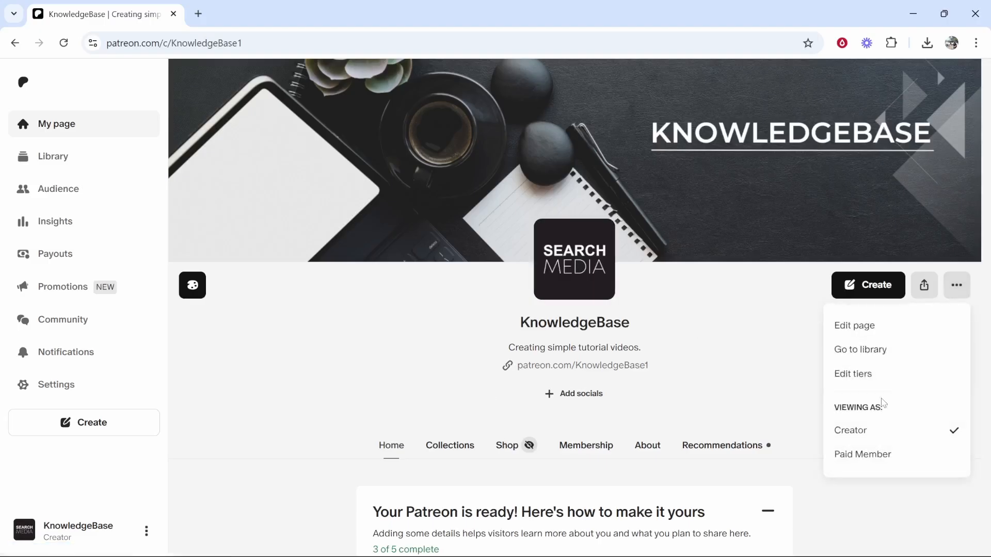
pyautogui.click(781, 396)
pyautogui.scroll(-4, 568, 408)
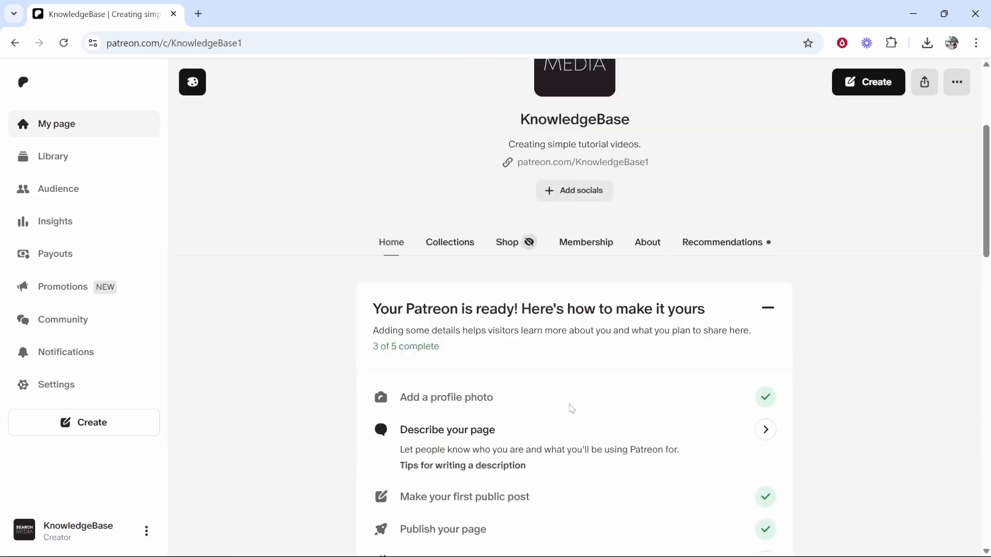
# Step: Open the creator page's shop, review the selling information and start adding a new digital product
pyautogui.click(508, 241)
pyautogui.scroll(-1, 321, 261)
pyautogui.moveTo(279, 267); pyautogui.dragTo(549, 266)
pyautogui.click(357, 302)
pyautogui.moveTo(307, 303); pyautogui.dragTo(442, 302)
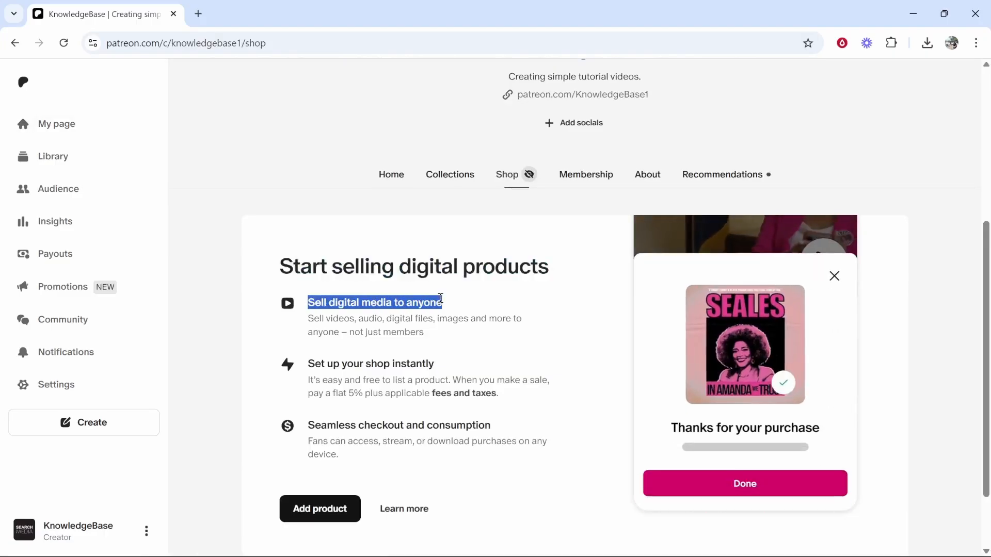
pyautogui.click(437, 301)
pyautogui.scroll(-1, 413, 307)
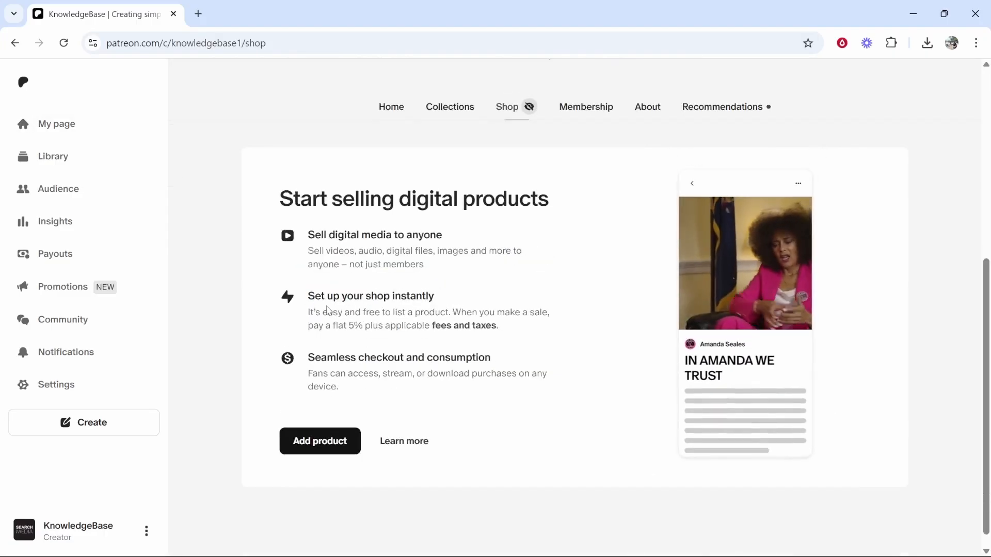
pyautogui.click(315, 443)
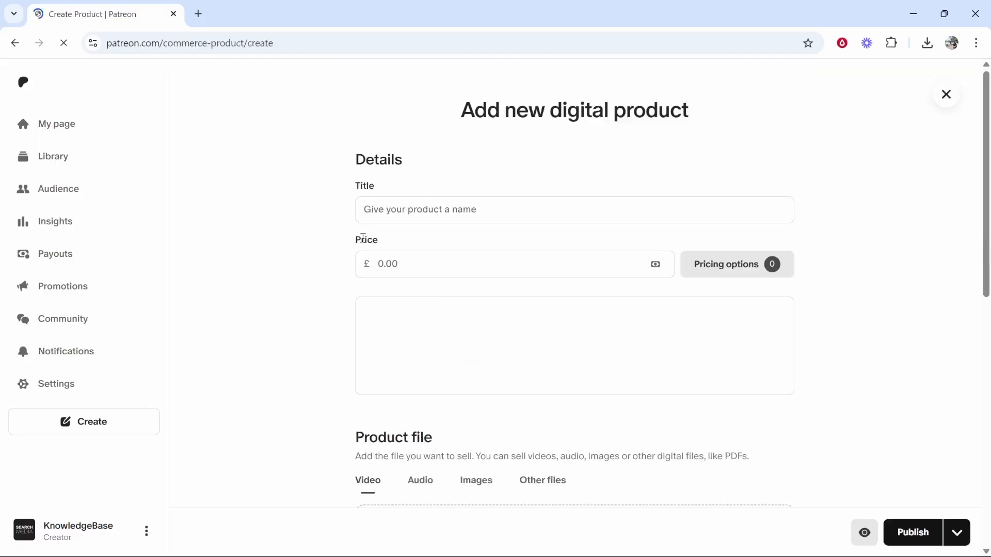
# Step: Title the new digital product "YouTube Search Based Method Course"
pyautogui.click(533, 206)
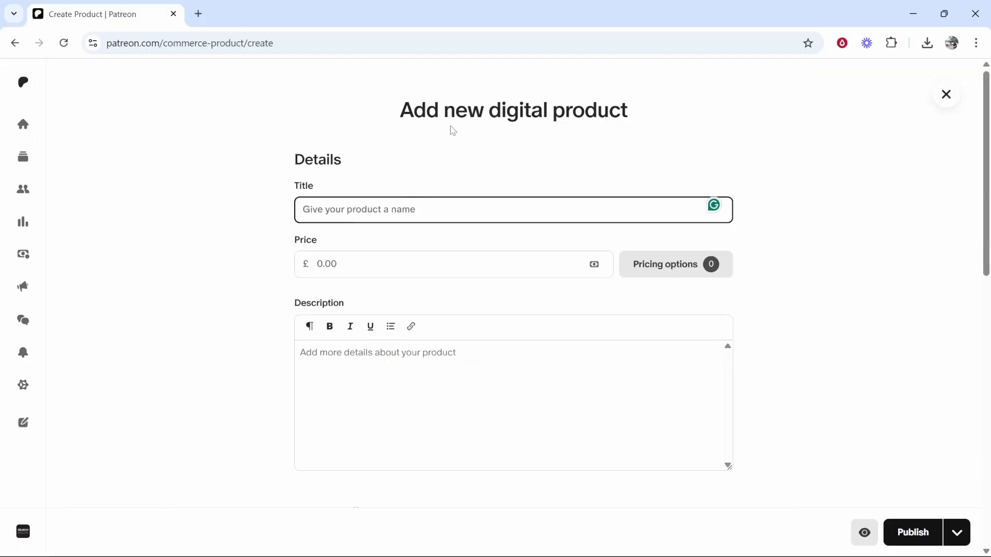
pyautogui.write('You')
pyautogui.write('Tube s')
pyautogui.write('ea')
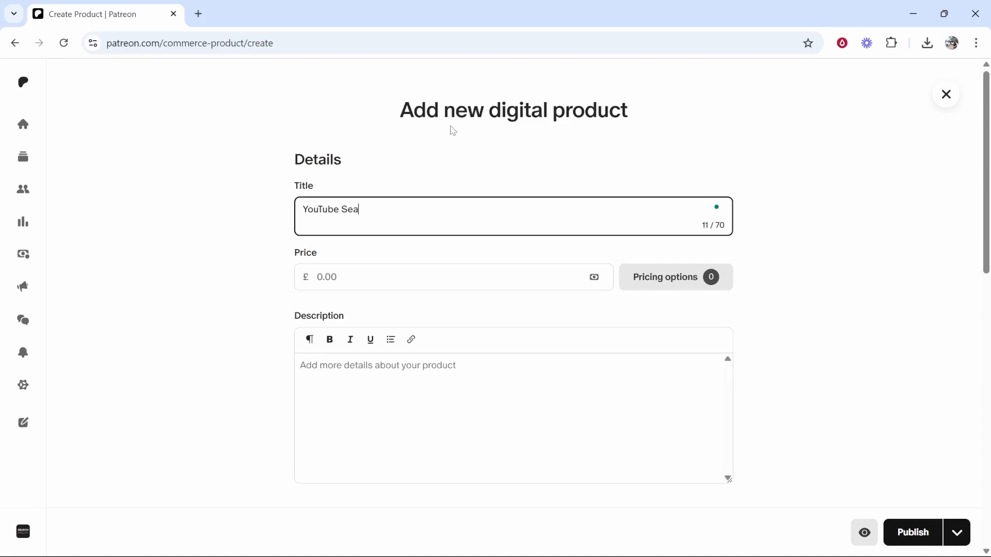
pyautogui.write('rch Based Method ')
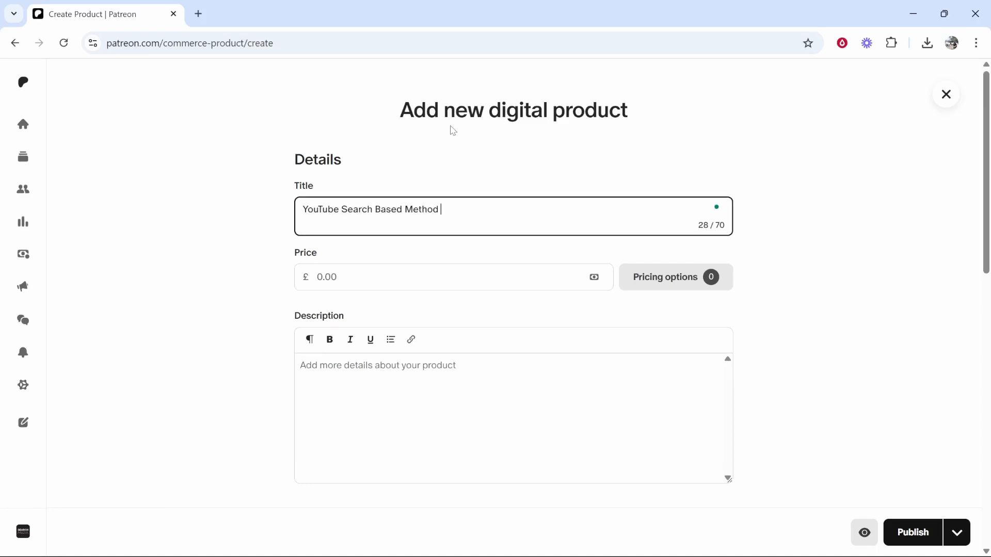
pyautogui.write('Course')
pyautogui.moveTo(475, 219); pyautogui.dragTo(400, 218)
pyautogui.click(413, 215)
# Step: Set the product's price to £200
pyautogui.scroll(-4, 423, 208)
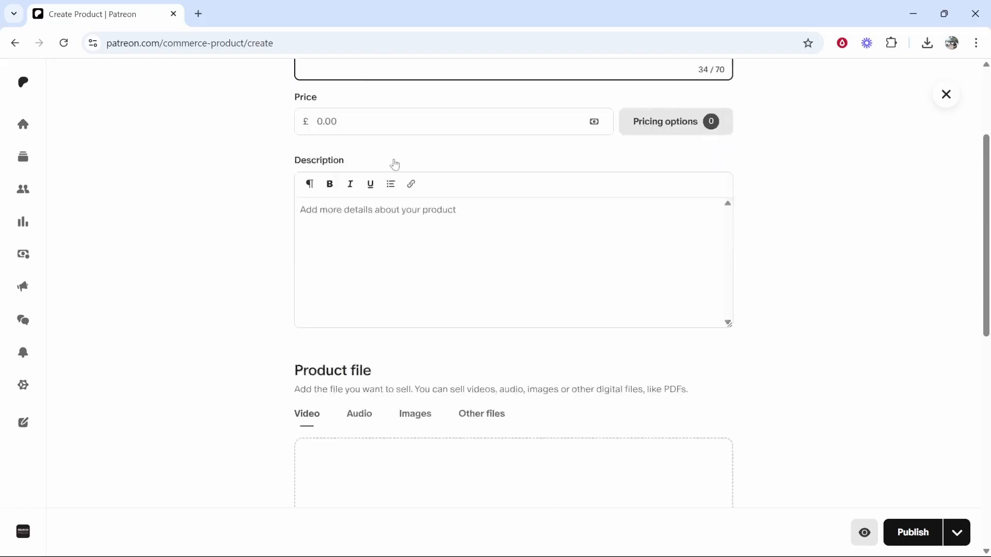
pyautogui.scroll(3, 394, 159)
pyautogui.click(511, 220)
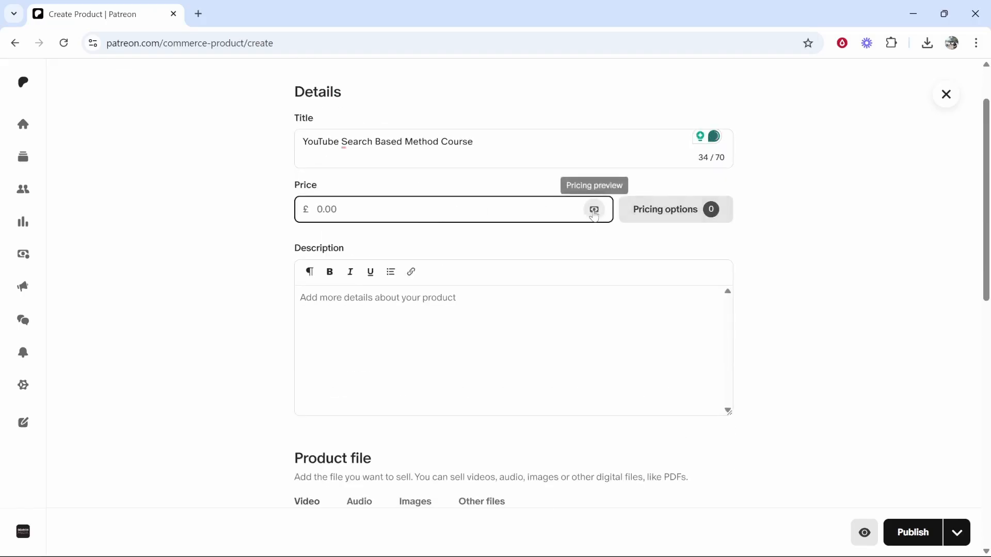
pyautogui.write('0')
pyautogui.rightClick(438, 207)
pyautogui.doubleClick(312, 205)
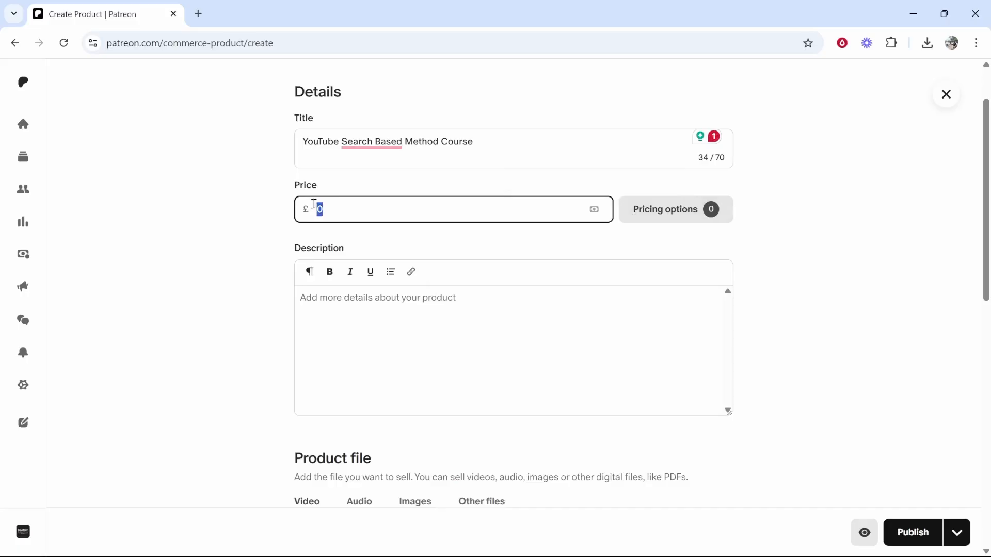
pyautogui.write('200')
pyautogui.click(197, 209)
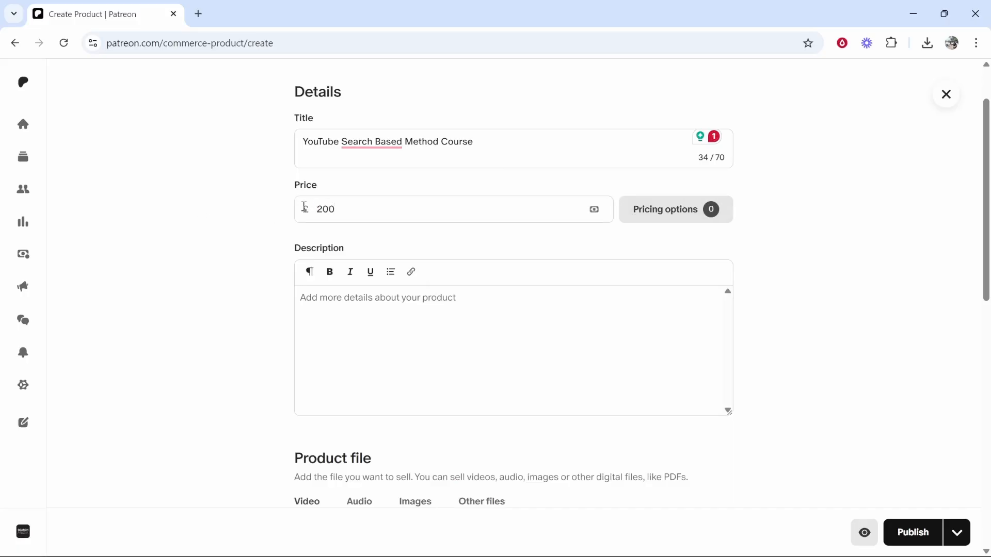
# Step: Give the £50 member tier free access to the product and check the discount options
pyautogui.click(691, 215)
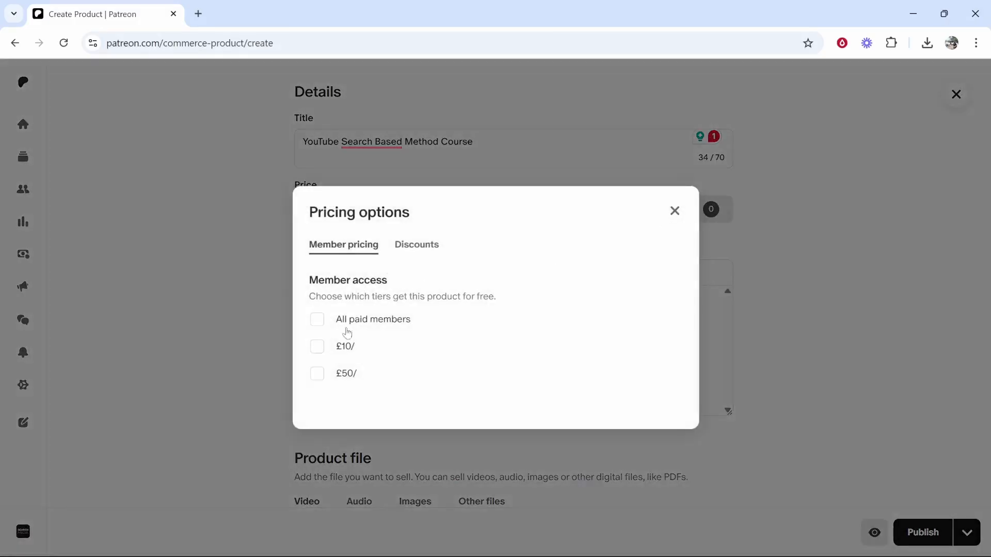
pyautogui.moveTo(312, 297); pyautogui.dragTo(492, 301)
pyautogui.click(493, 297)
pyautogui.click(317, 374)
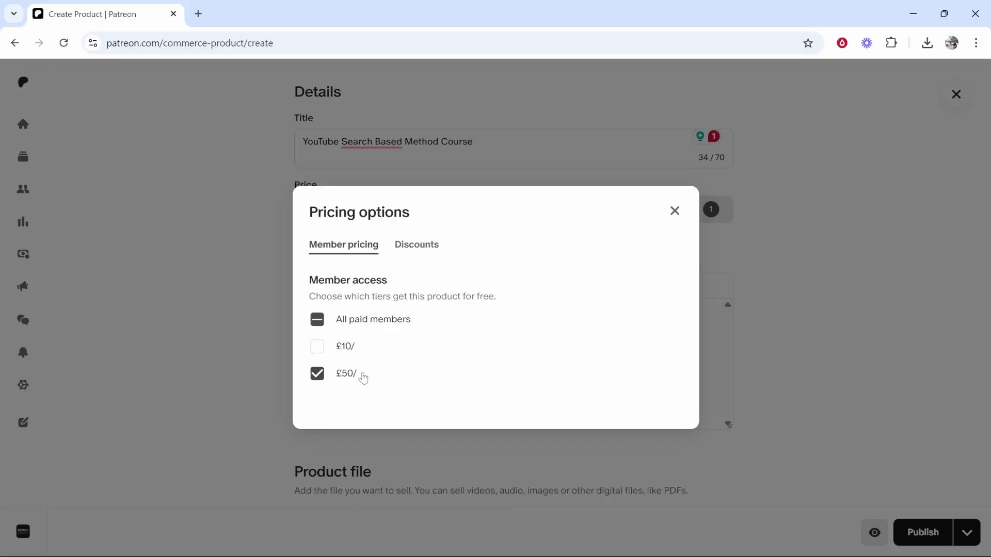
pyautogui.moveTo(359, 375); pyautogui.dragTo(339, 376)
pyautogui.click(409, 244)
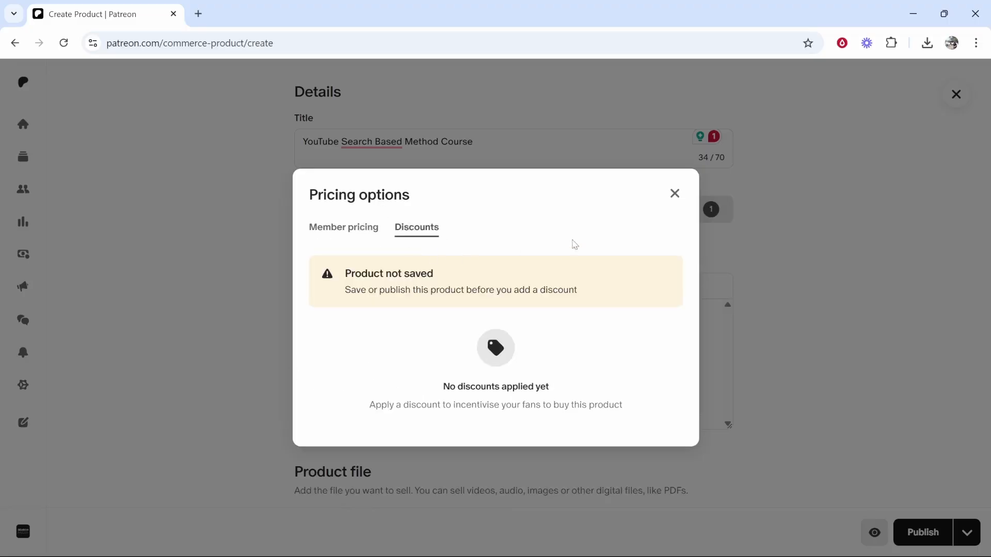
pyautogui.click(336, 227)
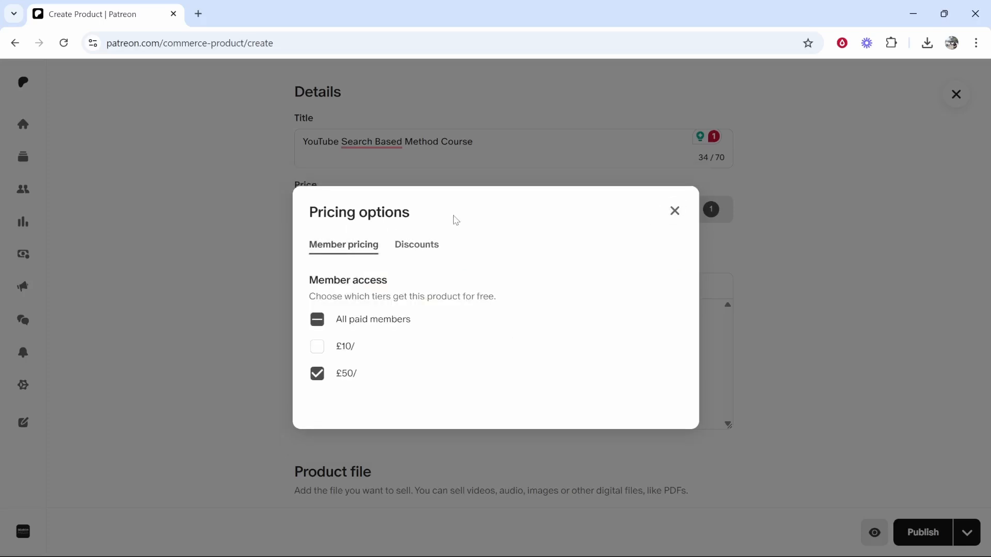
pyautogui.click(674, 211)
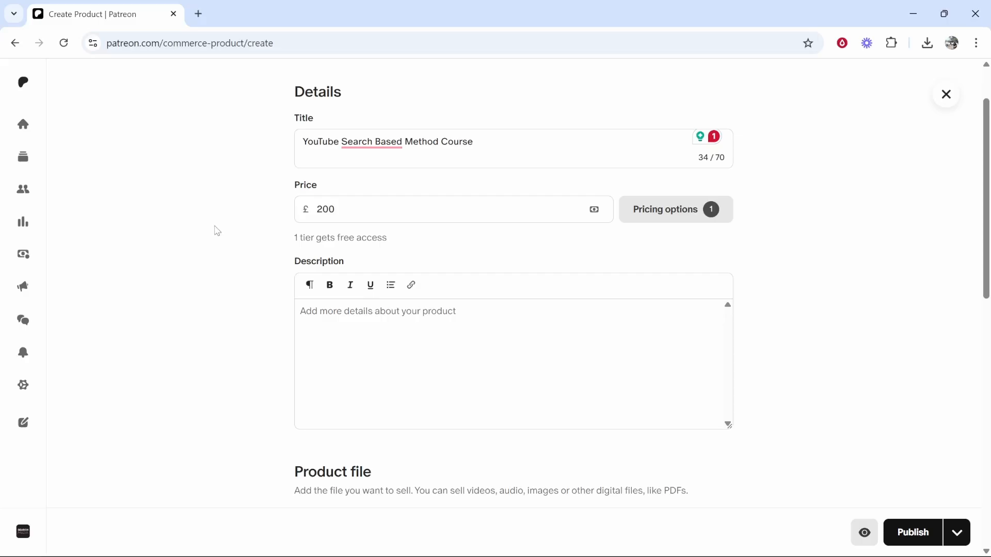
pyautogui.moveTo(348, 202); pyautogui.dragTo(304, 211)
pyautogui.click(275, 191)
# Step: Enter a one-sentence product description saying that this is a course
pyautogui.click(467, 317)
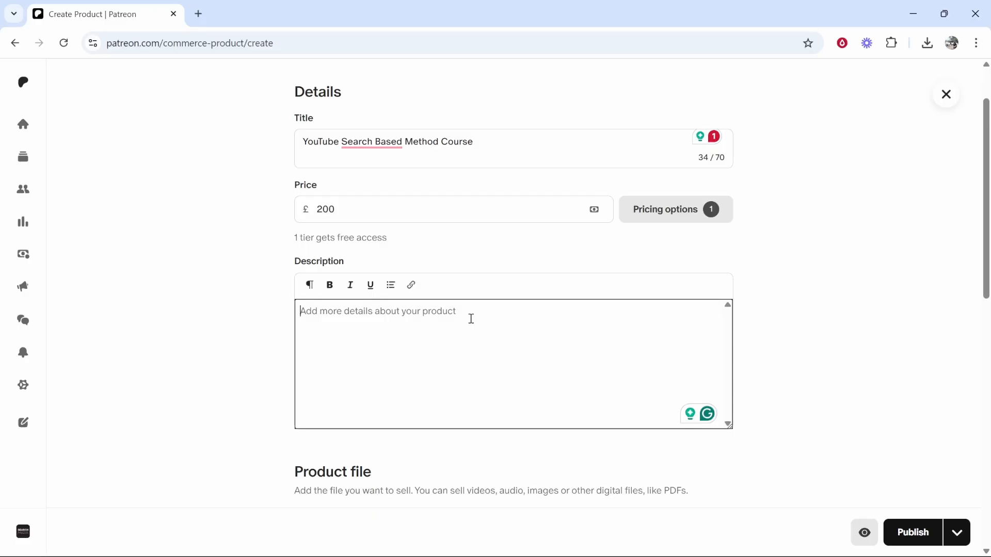
pyautogui.click(233, 217)
pyautogui.click(374, 317)
pyautogui.write('This is a coursse.')
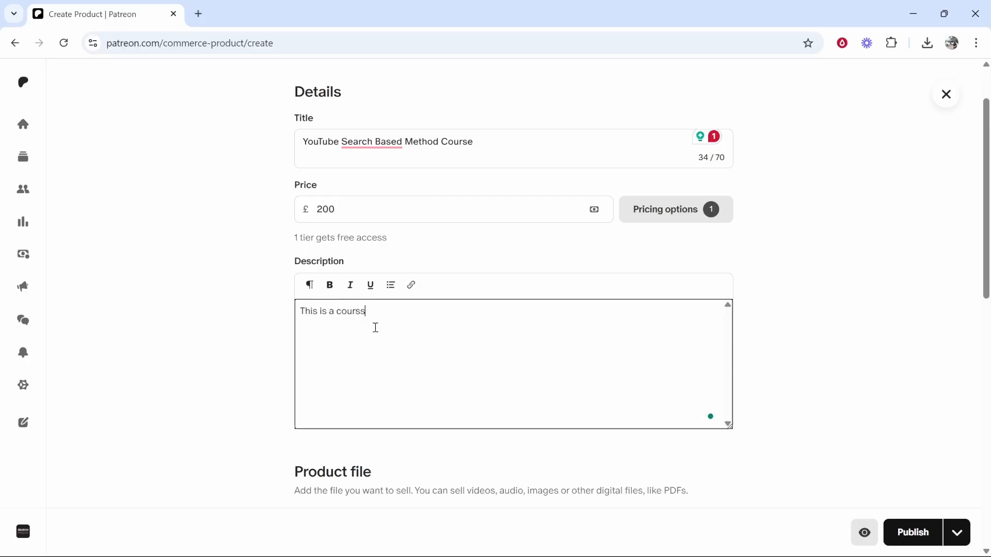
pyautogui.moveTo(369, 311); pyautogui.dragTo(274, 309)
pyautogui.click(274, 310)
# Step: Upload the Pexels JPG photo ending in 1092730 as the product file, using the category for other file types
pyautogui.scroll(-5, 267, 314)
pyautogui.moveTo(296, 200); pyautogui.dragTo(377, 205)
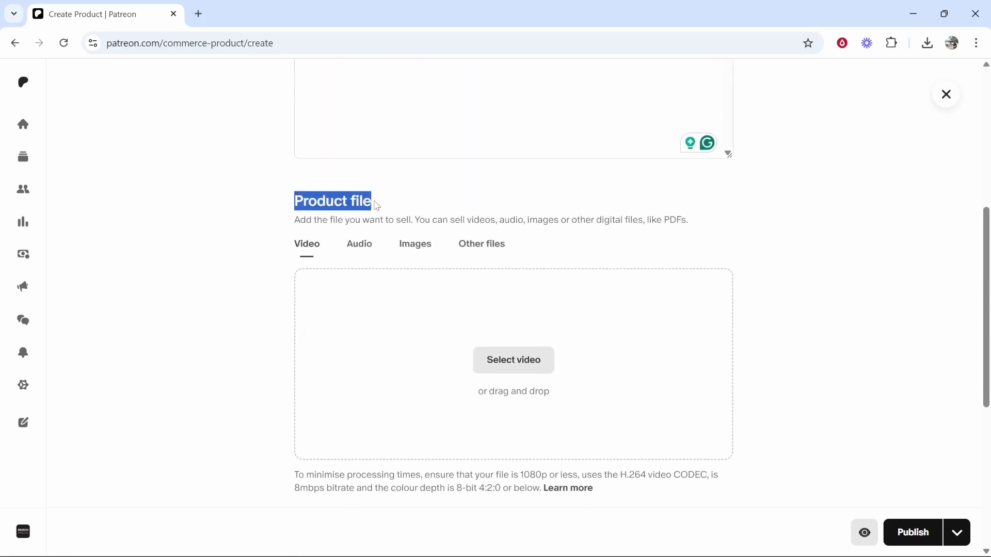
pyautogui.click(380, 204)
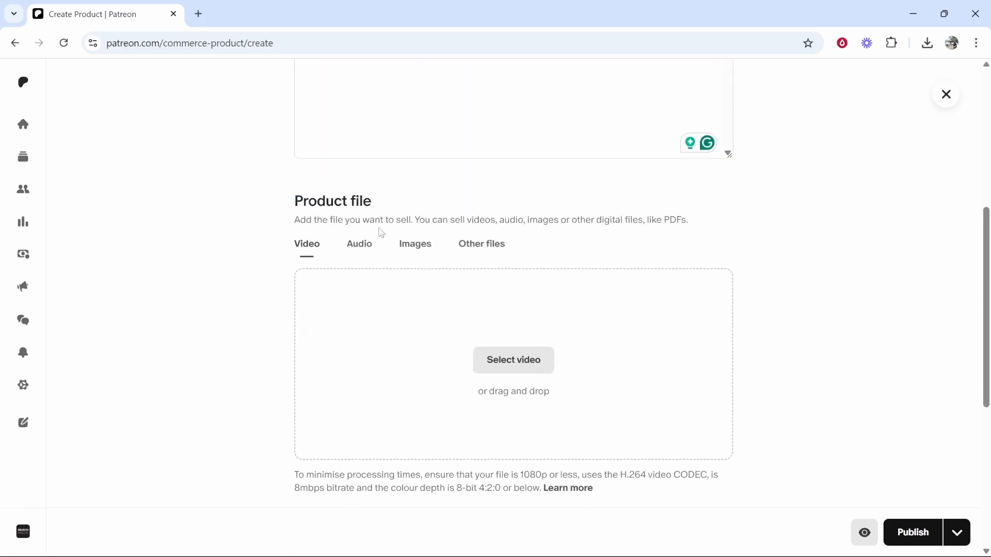
pyautogui.scroll(-1, 332, 209)
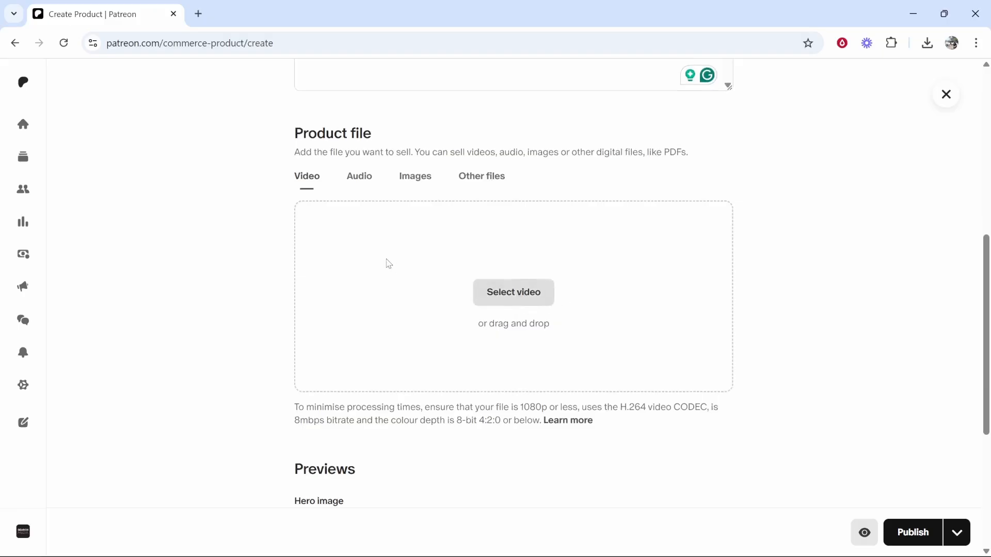
pyautogui.click(470, 181)
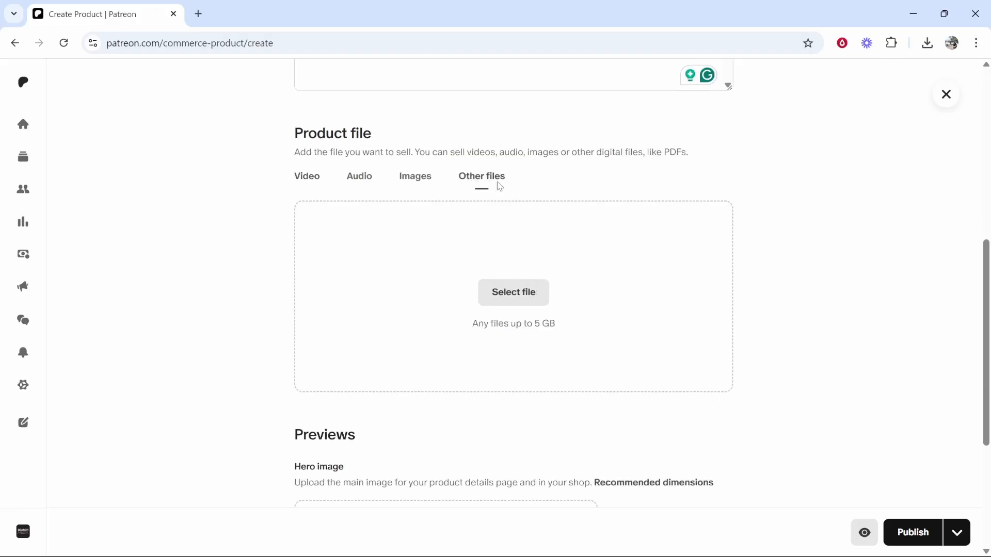
pyautogui.click(514, 295)
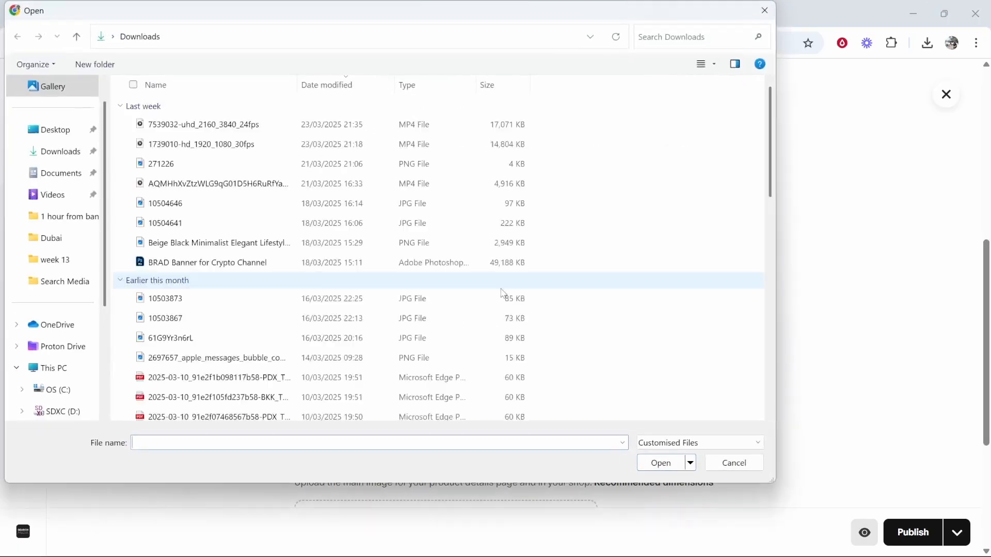
pyautogui.doubleClick(656, 255)
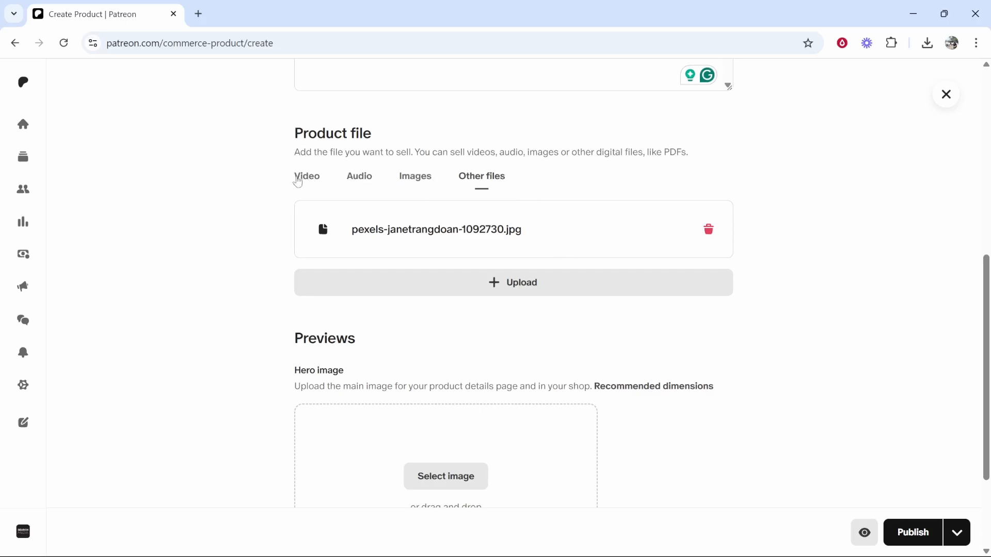
# Step: Review the hero image section of the product's previews
pyautogui.scroll(-3, 449, 194)
pyautogui.moveTo(293, 235); pyautogui.dragTo(349, 233)
pyautogui.click(270, 203)
# Step: Open the South East Asia Travel Guide on Payhip as an example and examine its cover image, title, price and description
pyautogui.scroll(-1, 270, 203)
pyautogui.click(355, 224)
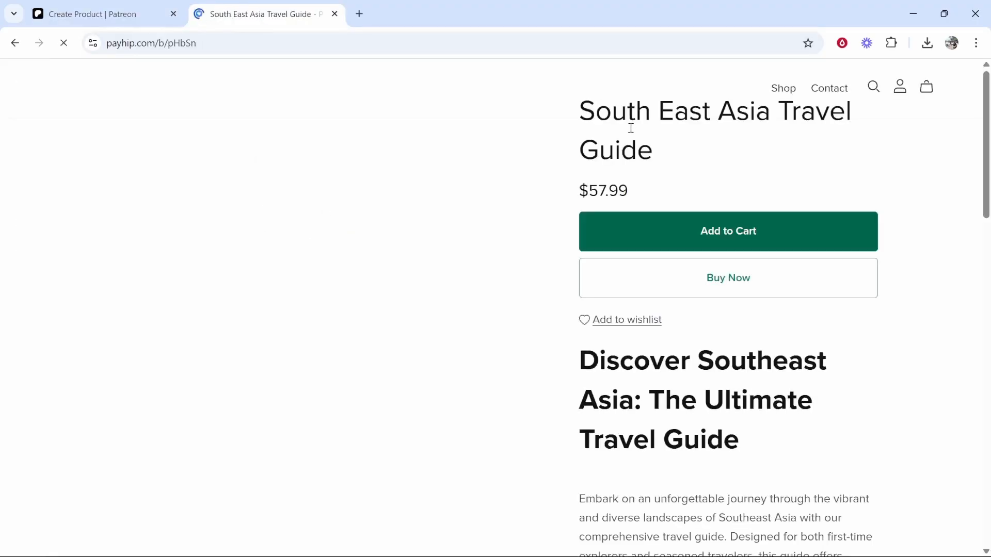
pyautogui.moveTo(655, 155); pyautogui.dragTo(581, 122)
pyautogui.click(535, 200)
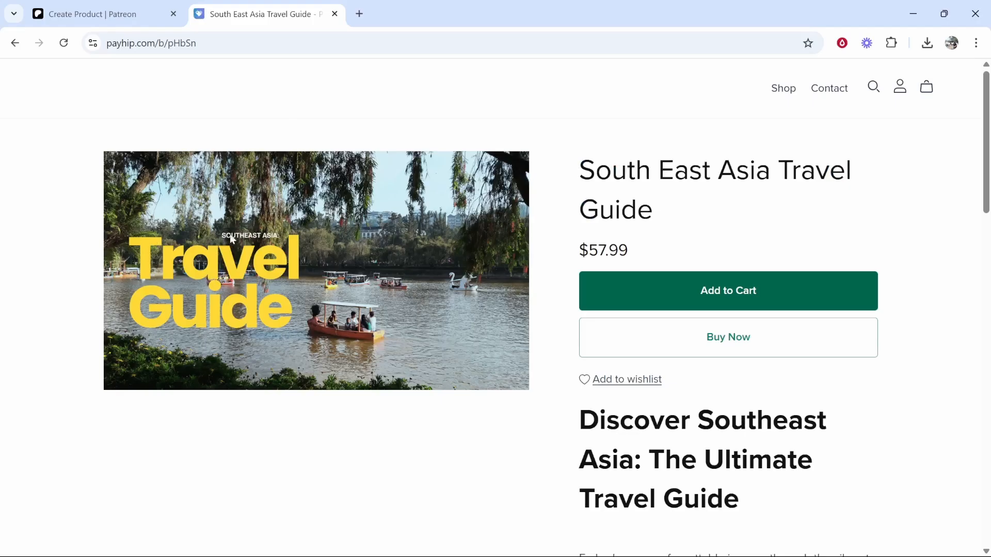
pyautogui.moveTo(638, 251); pyautogui.dragTo(626, 178)
pyautogui.scroll(-15, 762, 243)
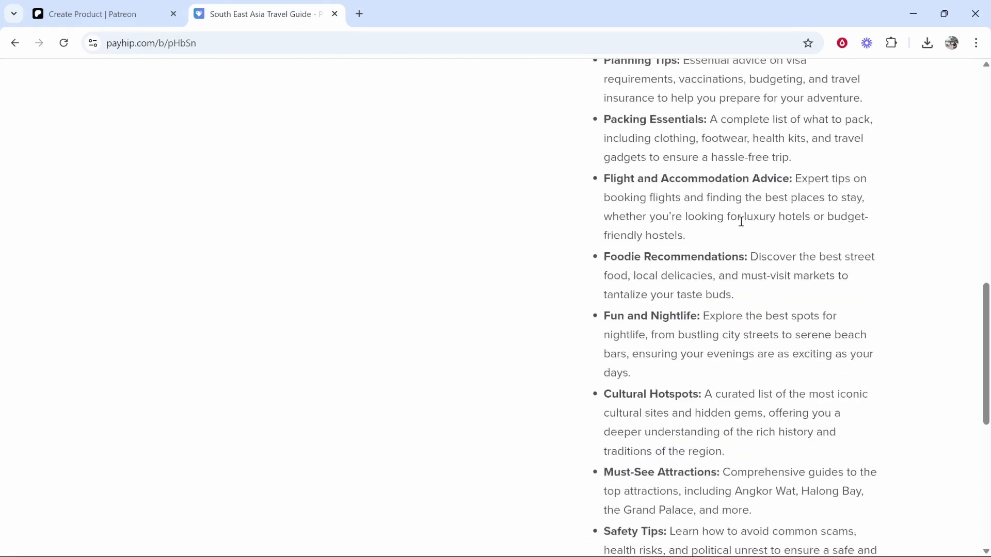
pyautogui.scroll(-5, 742, 220)
pyautogui.scroll(14, 740, 232)
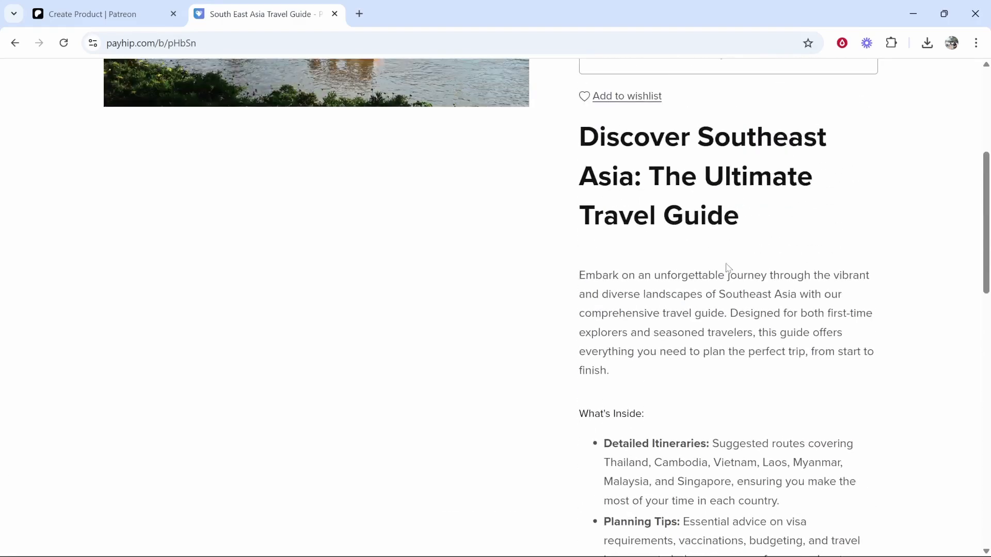
pyautogui.scroll(-10, 626, 261)
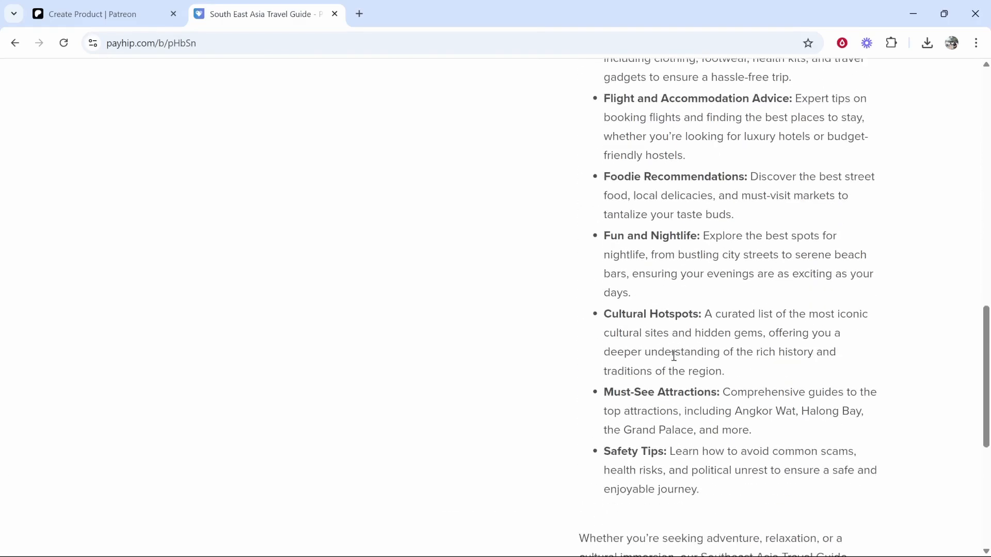
pyautogui.scroll(9, 666, 357)
pyautogui.scroll(7, 667, 357)
pyautogui.click(601, 164)
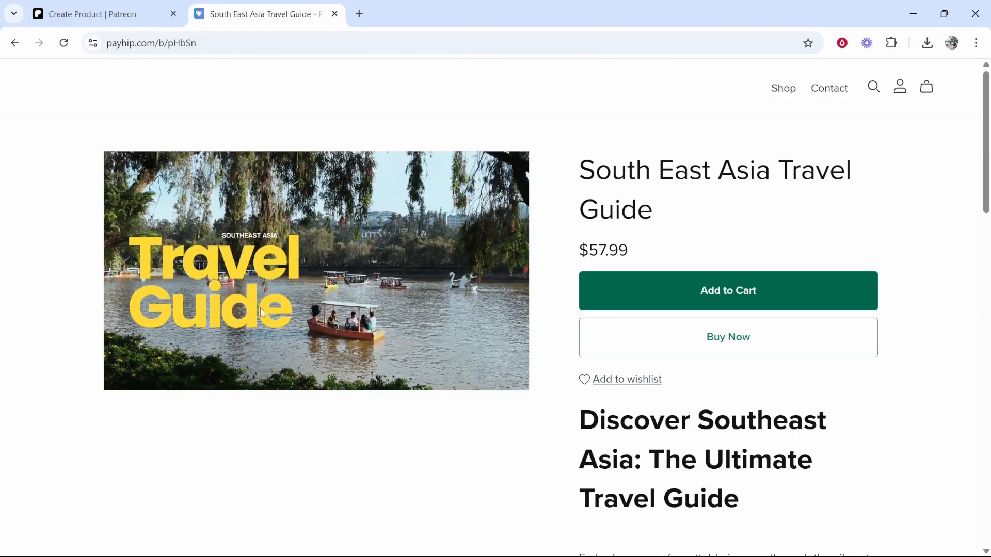
# Step: Open Canva's home page in a new browser tab
pyautogui.click(360, 14)
pyautogui.write('canva')
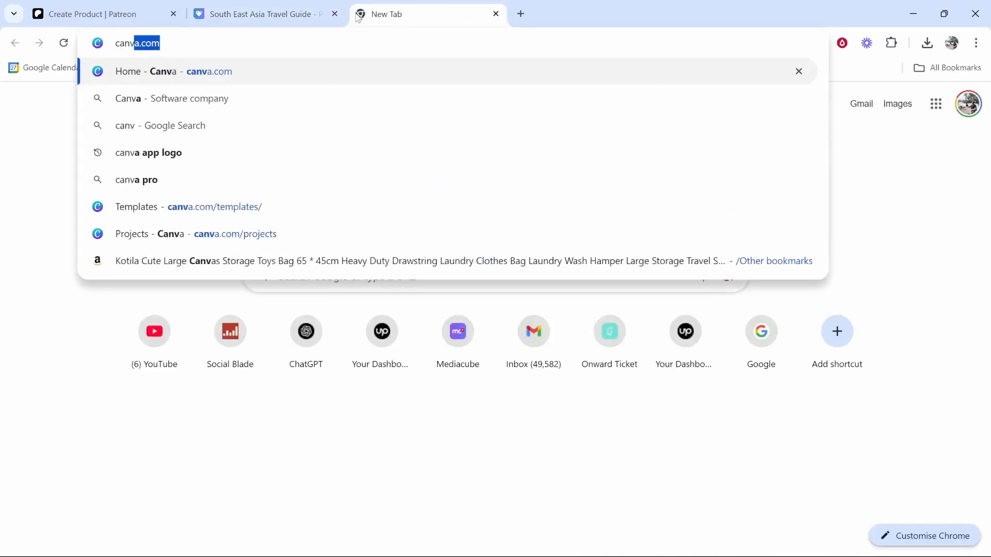
pyautogui.press('Return')
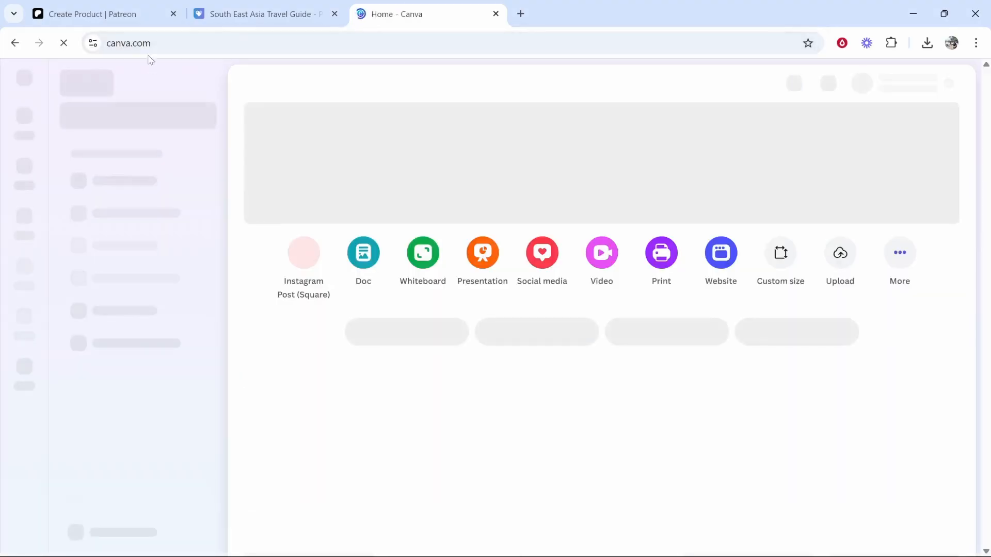
pyautogui.moveTo(150, 44); pyautogui.dragTo(106, 49)
pyautogui.click(255, 78)
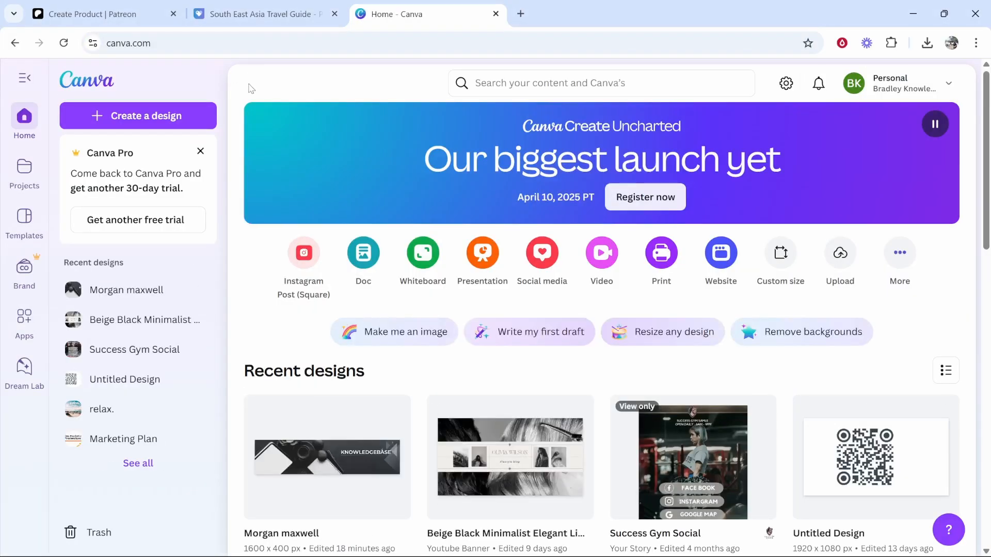
# Step: Create a blank custom-size Canva design of 1920 × 1080 px
pyautogui.click(145, 115)
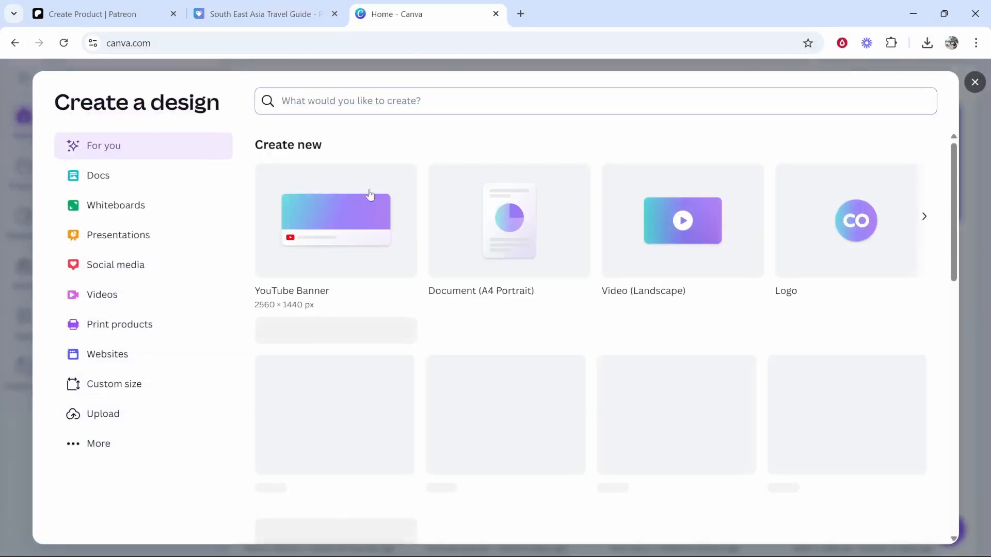
pyautogui.click(105, 387)
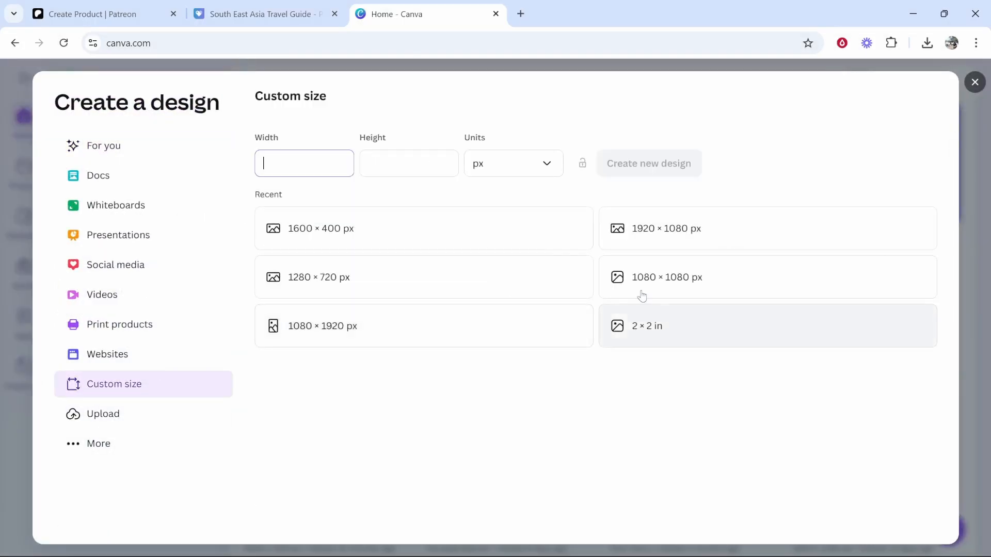
pyautogui.click(662, 236)
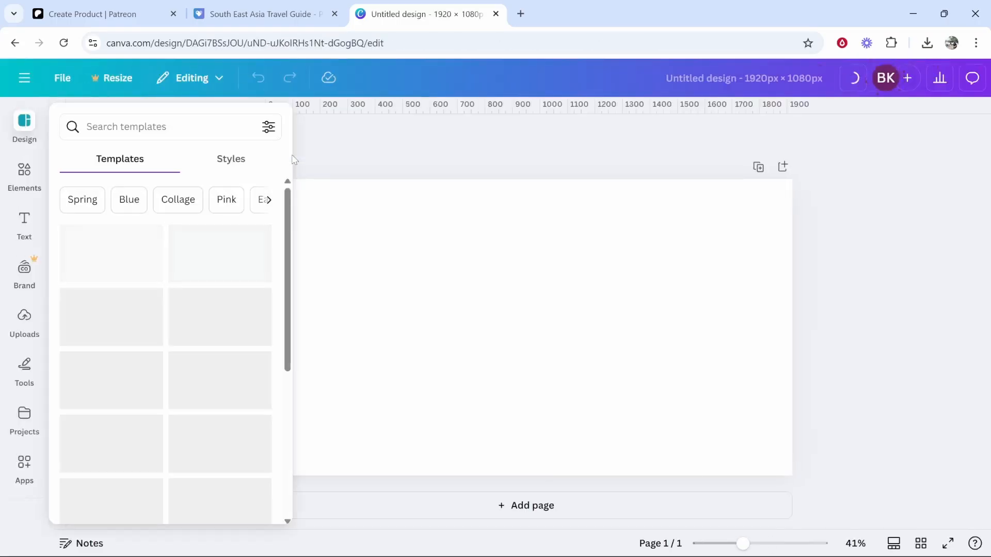
pyautogui.scroll(-5, 187, 286)
pyautogui.click(384, 193)
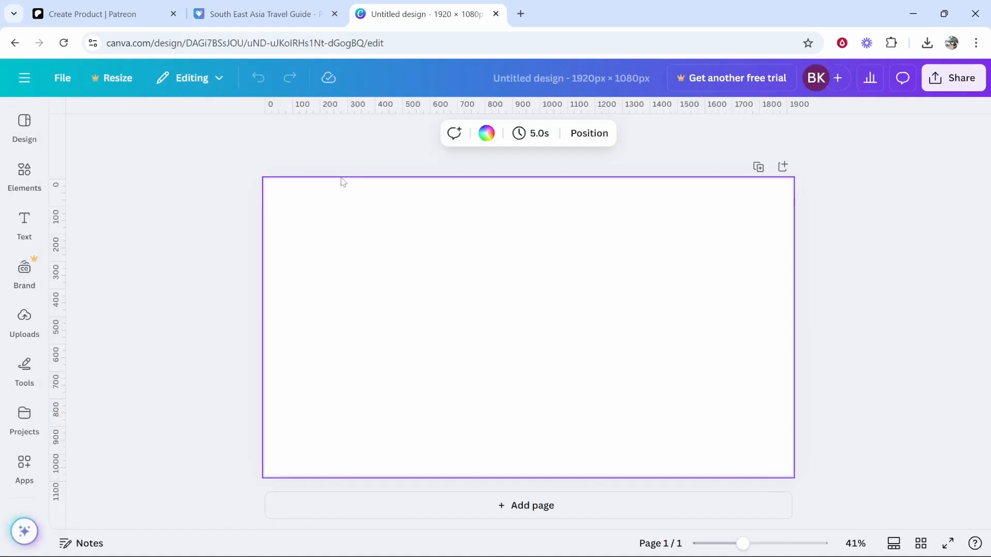
# Step: Place the uploaded pink photo of a phone and tablet on the page and enlarge it to fill the whole canvas
pyautogui.click(24, 320)
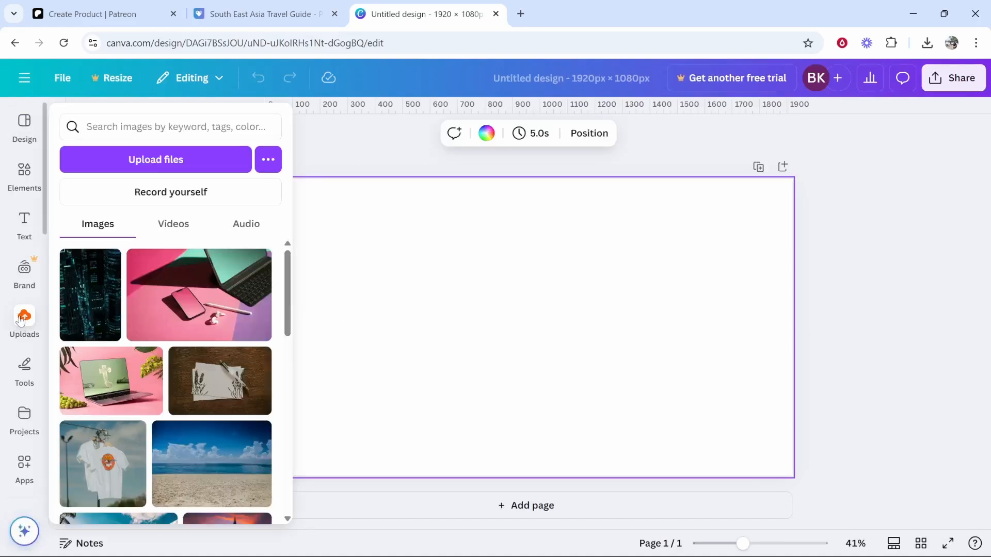
pyautogui.moveTo(179, 310); pyautogui.dragTo(306, 221)
pyautogui.moveTo(587, 373); pyautogui.dragTo(822, 480)
pyautogui.click(809, 421)
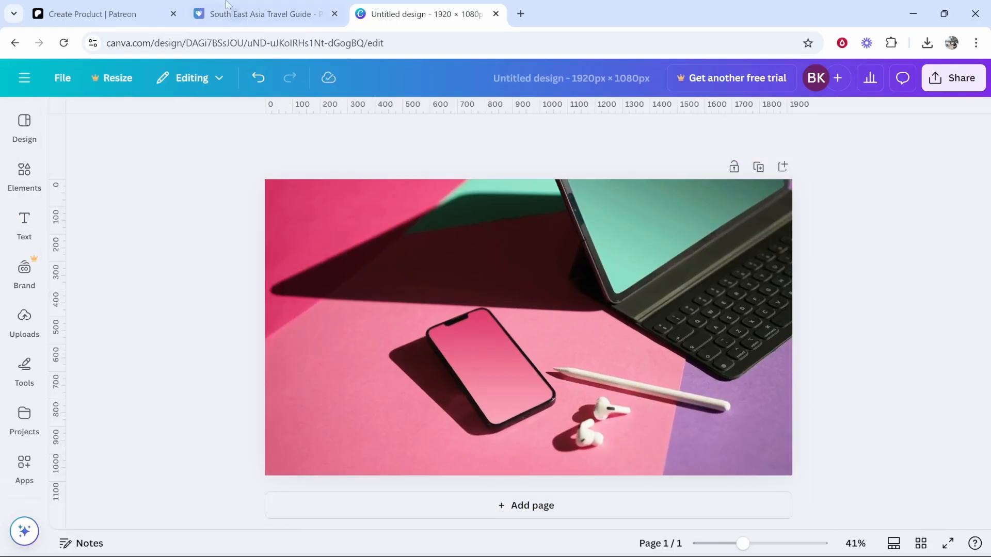
# Step: Return to the Patreon product form and save the iPhone Remove Payment Method picture as the hero image
pyautogui.click(87, 7)
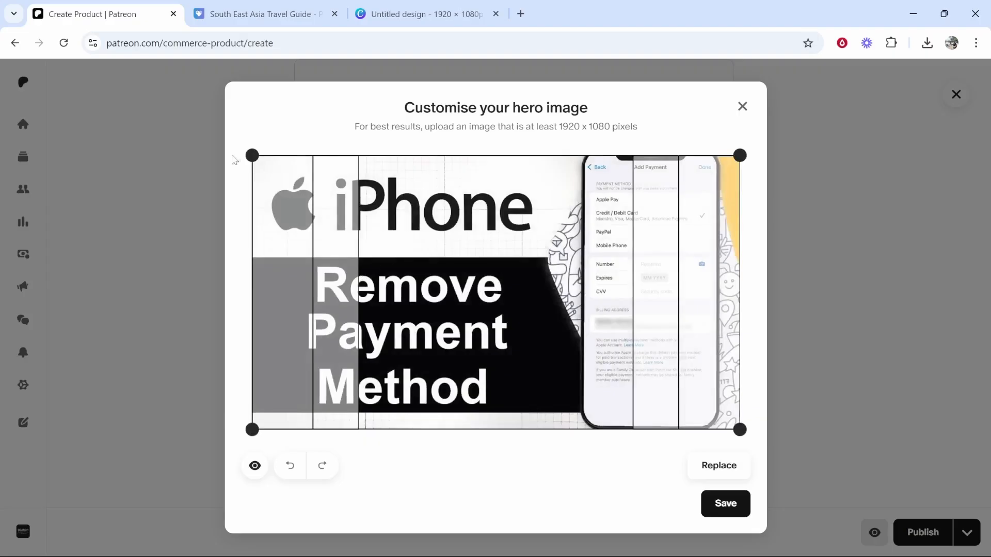
pyautogui.moveTo(243, 156); pyautogui.dragTo(184, 150)
pyautogui.click(733, 494)
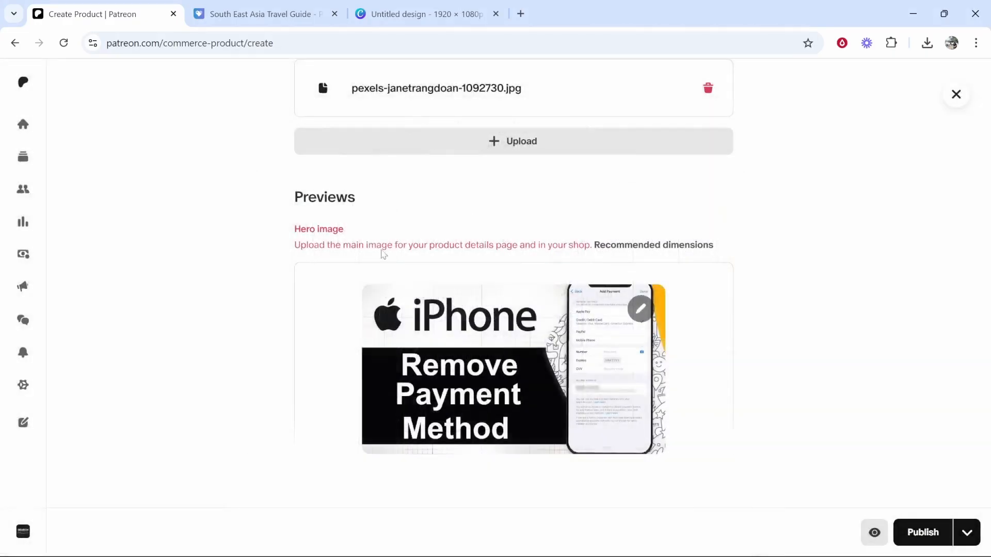
# Step: Review the additional images section, then agree to Patreon's Terms of Use and Privacy Policy and publish the product
pyautogui.scroll(-1, 590, 345)
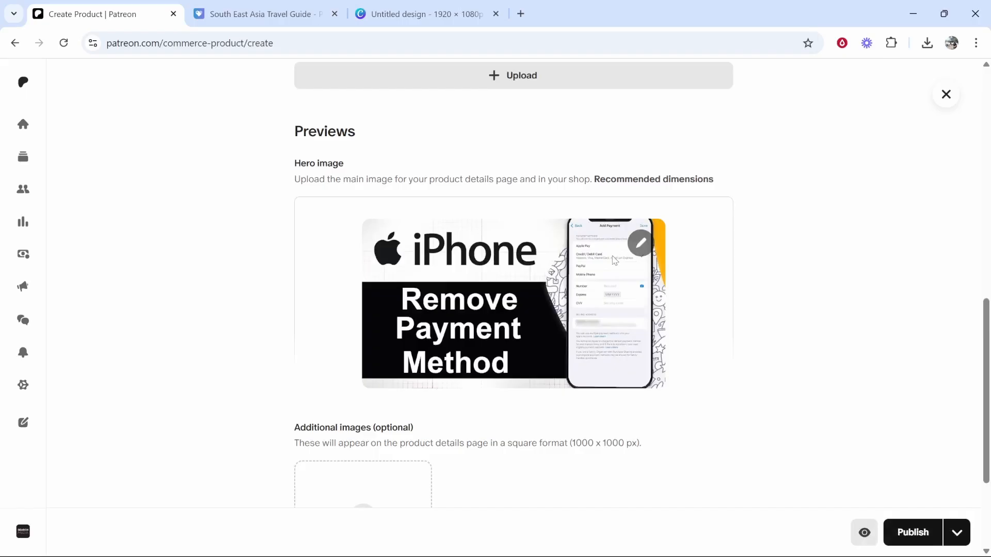
pyautogui.scroll(-3, 650, 282)
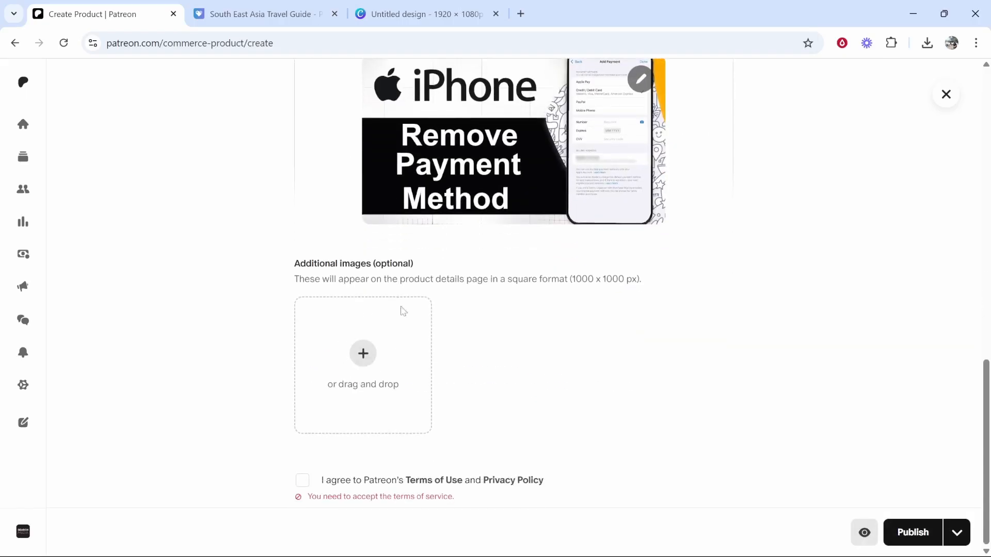
pyautogui.moveTo(417, 267)
pyautogui.mouseDown()
pyautogui.moveTo(296, 265)
pyautogui.moveTo(422, 276)
pyautogui.mouseUp()
pyautogui.click(294, 264)
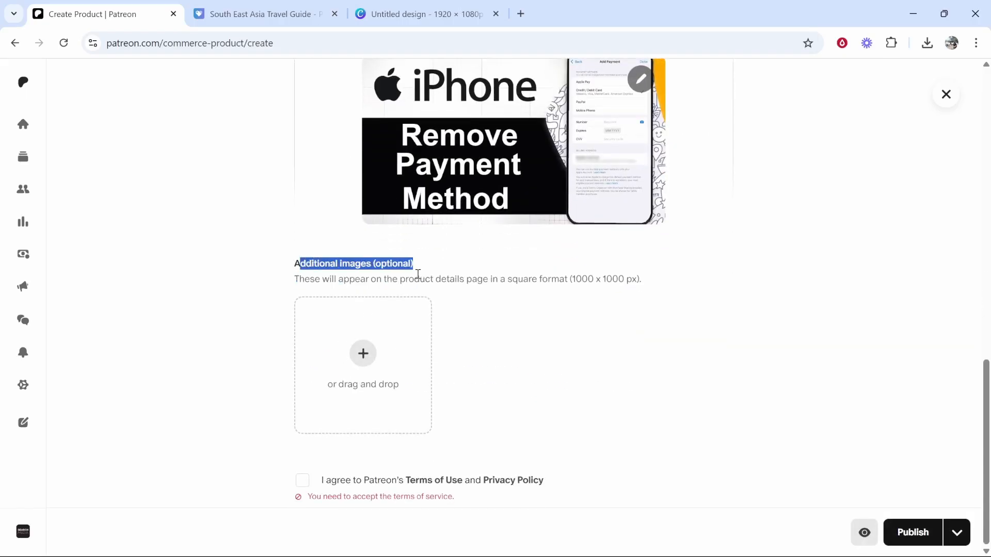
pyautogui.click(321, 475)
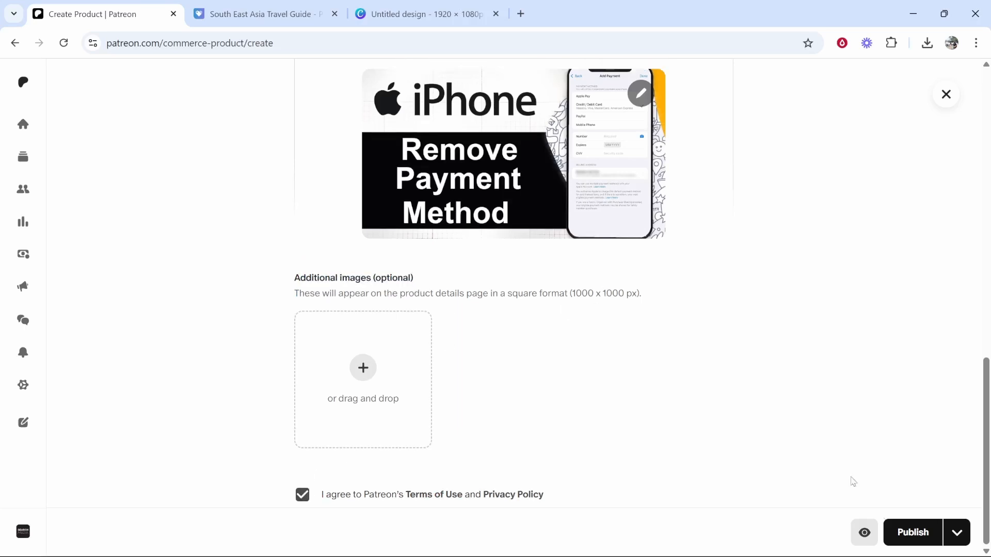
pyautogui.click(919, 534)
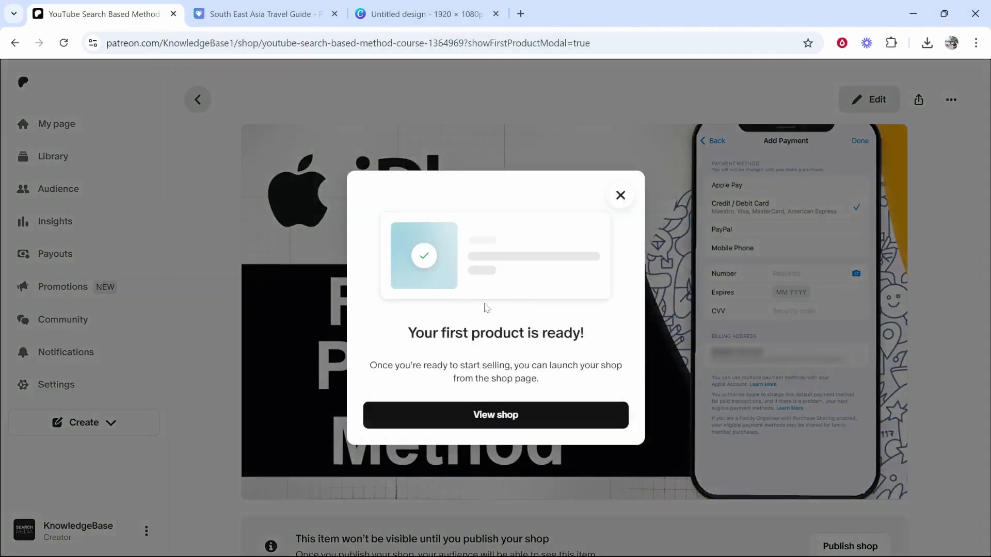
# Step: Open the shop page from the product confirmation and review the listing's image, title, price and description
pyautogui.click(481, 413)
pyautogui.scroll(-5, 516, 302)
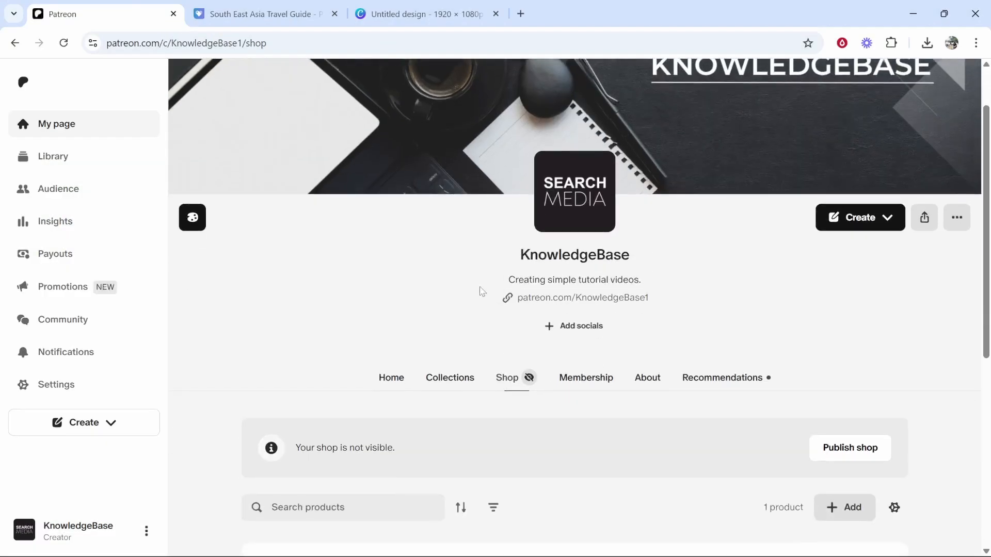
pyautogui.scroll(-3, 428, 249)
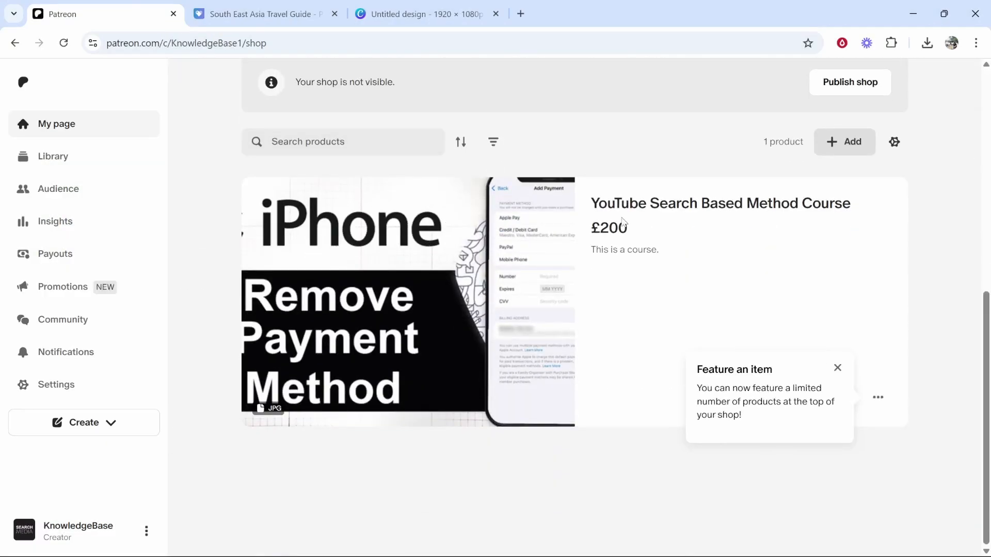
pyautogui.scroll(6, 387, 210)
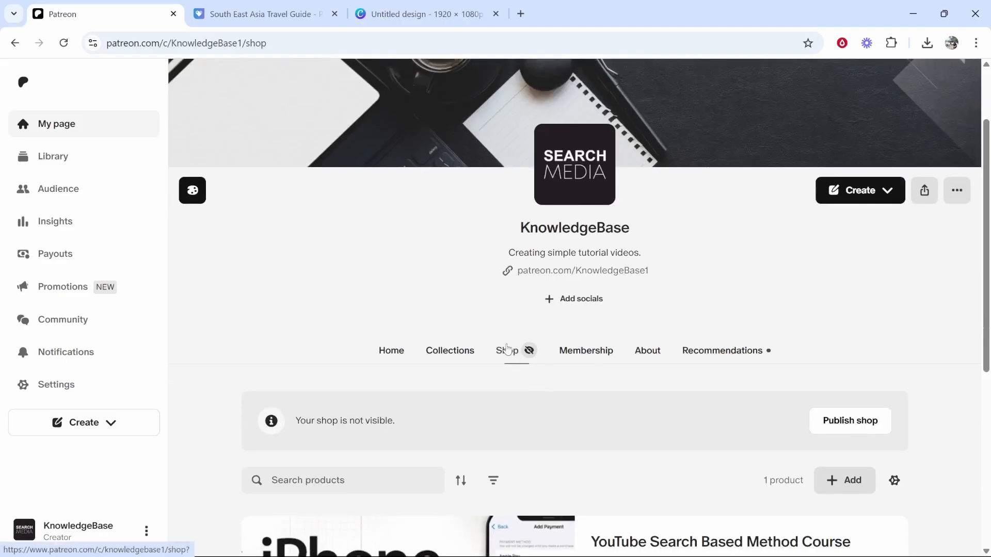
# Step: Publish the shop and copy its share link
pyautogui.scroll(-3, 508, 349)
pyautogui.click(880, 285)
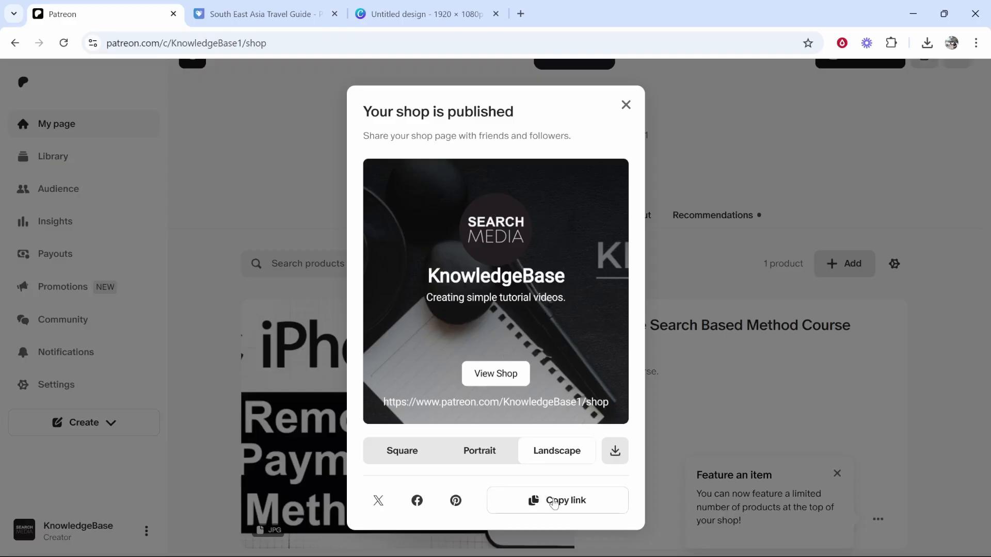
pyautogui.click(553, 503)
pyautogui.click(745, 438)
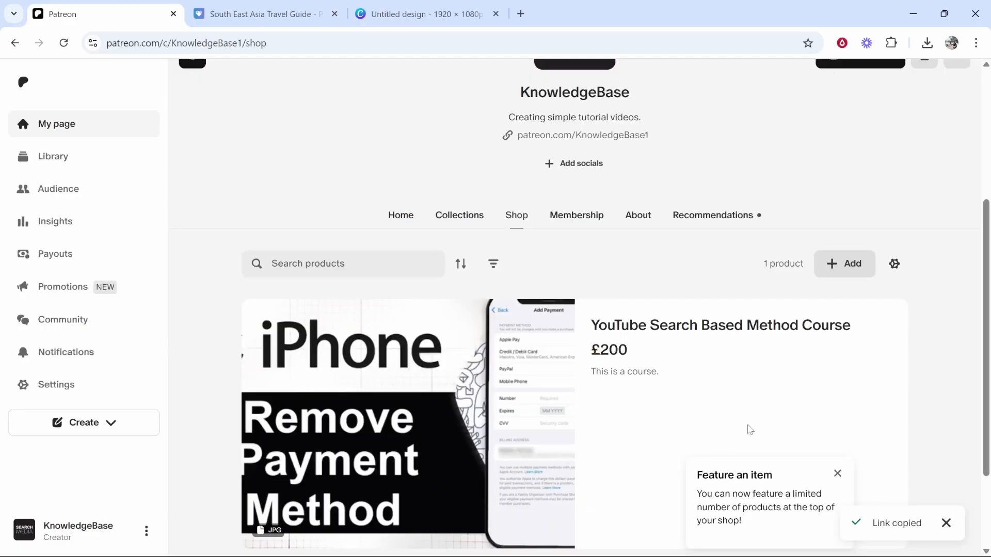
# Step: Open the copied shop link in a new browser tab
pyautogui.click(520, 13)
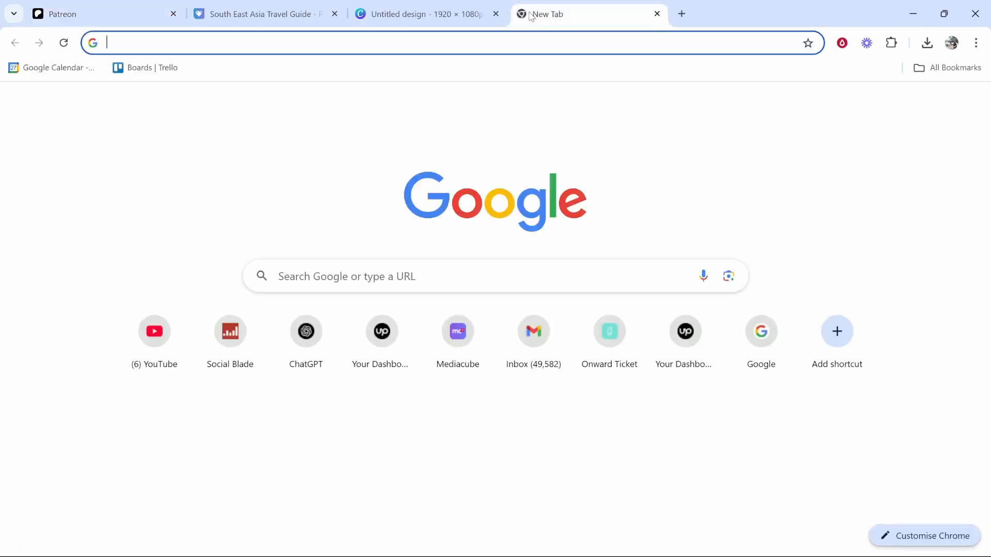
pyautogui.hotkey('ctrl', 'v')
pyautogui.press('Return')
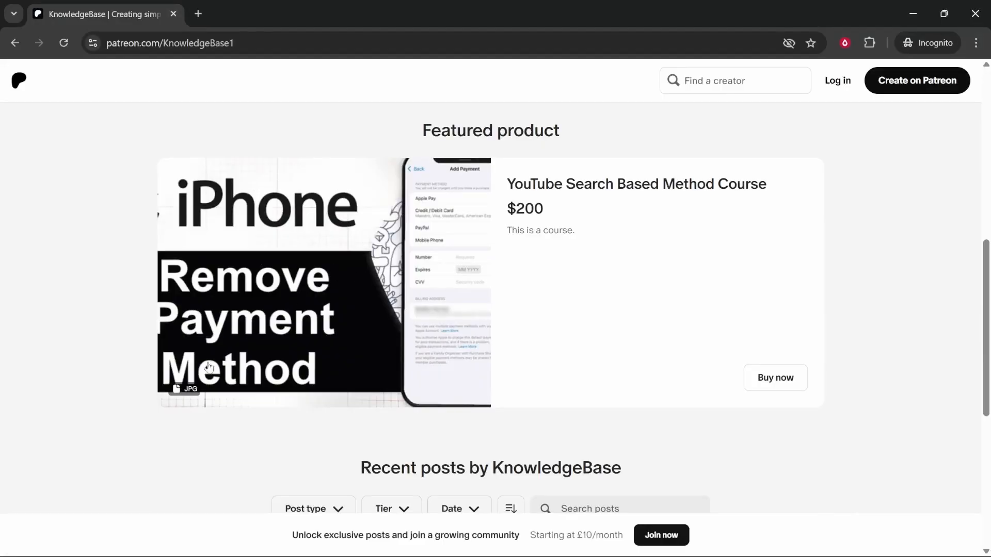
# Step: Examine the featured course's description, purchase option and price on the public creator page as a logged-out visitor, then close the incognito window
pyautogui.moveTo(575, 230); pyautogui.dragTo(551, 225)
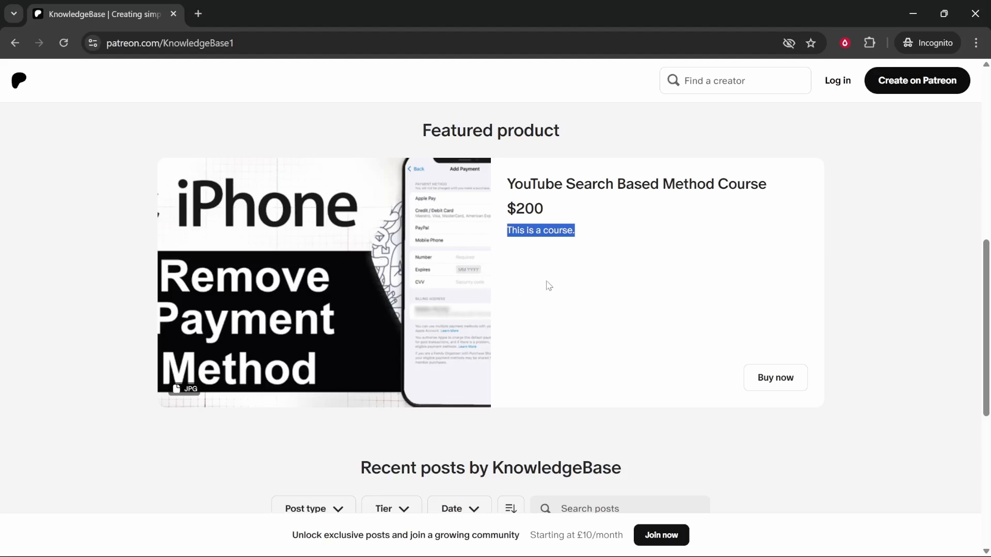
pyautogui.scroll(-1, 753, 303)
pyautogui.scroll(1, 768, 326)
pyautogui.click(777, 386)
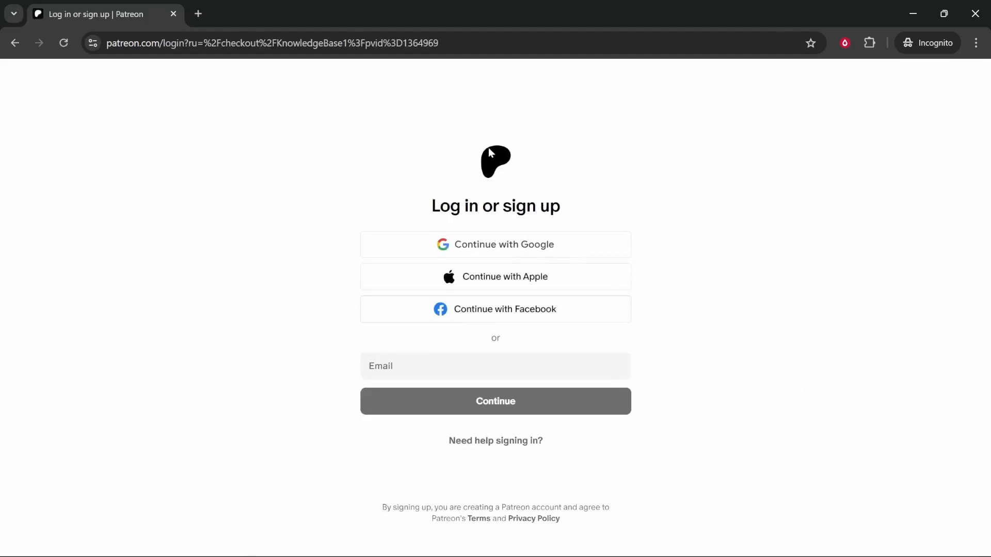
pyautogui.click(15, 43)
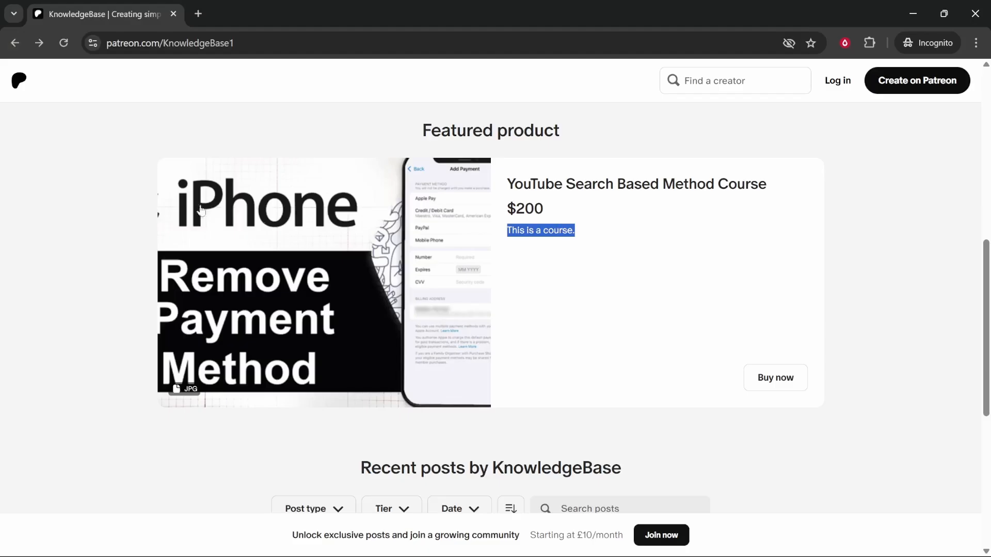
pyautogui.moveTo(549, 212); pyautogui.dragTo(510, 214)
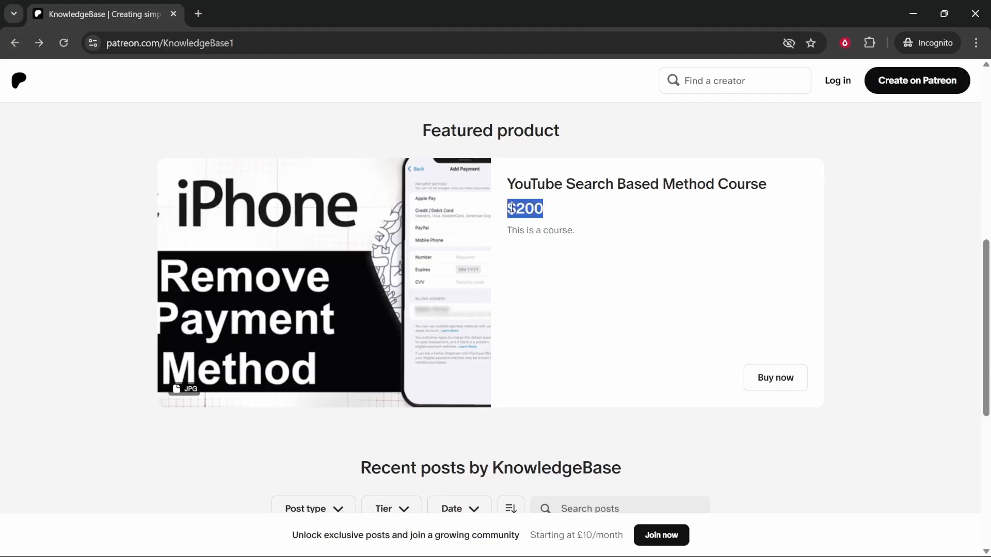
pyautogui.click(512, 205)
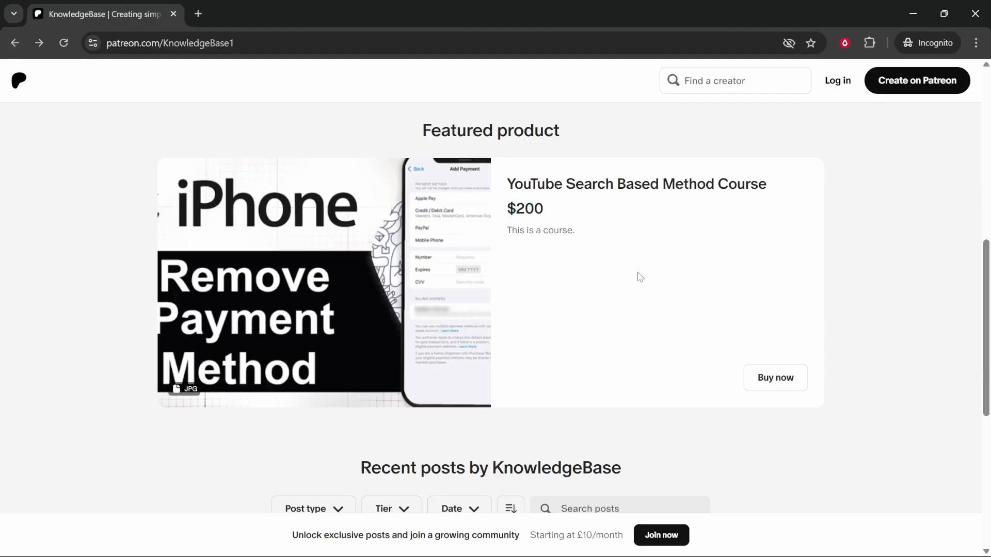
pyautogui.click(975, 13)
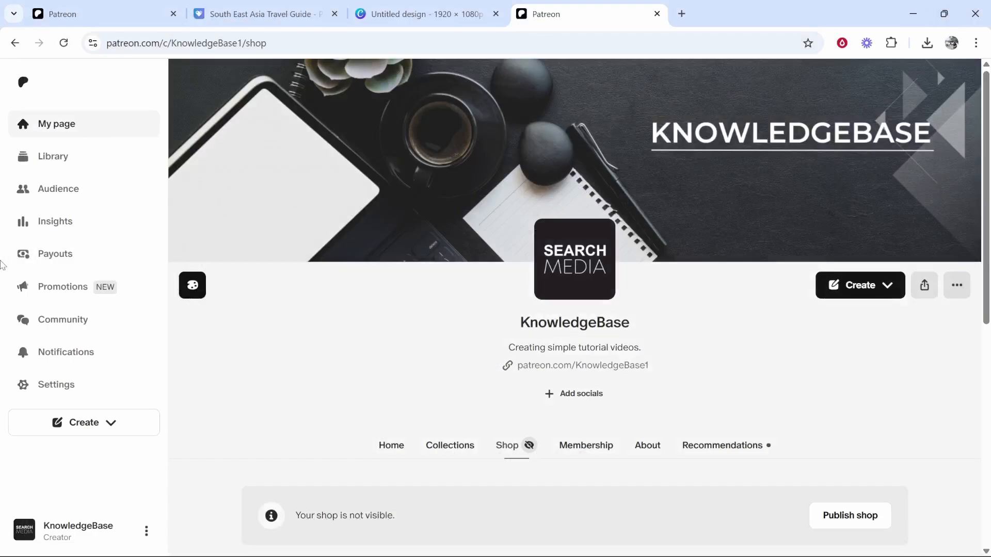
# Step: Start adding a payout method, with the business status set to an individual who is a US citizen or resident
pyautogui.click(38, 255)
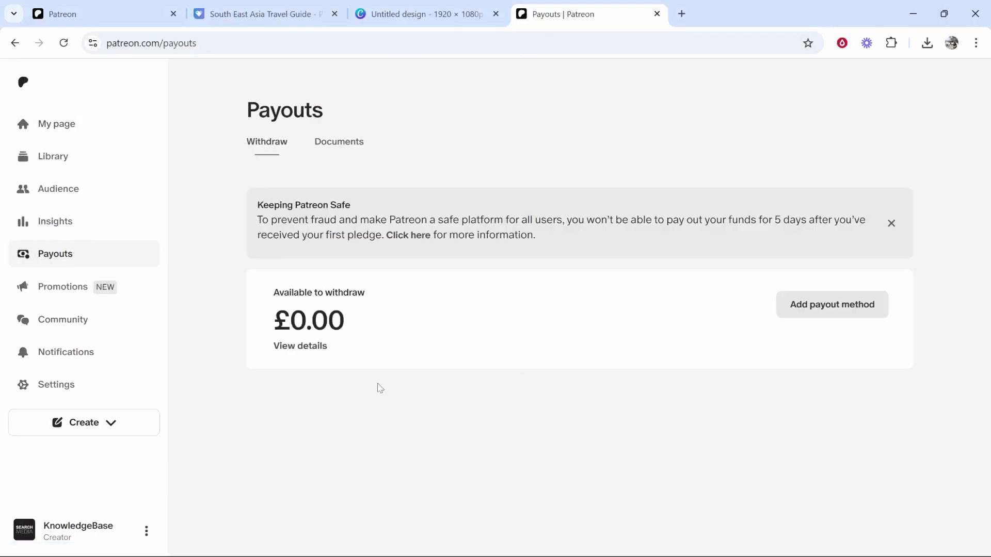
pyautogui.click(818, 306)
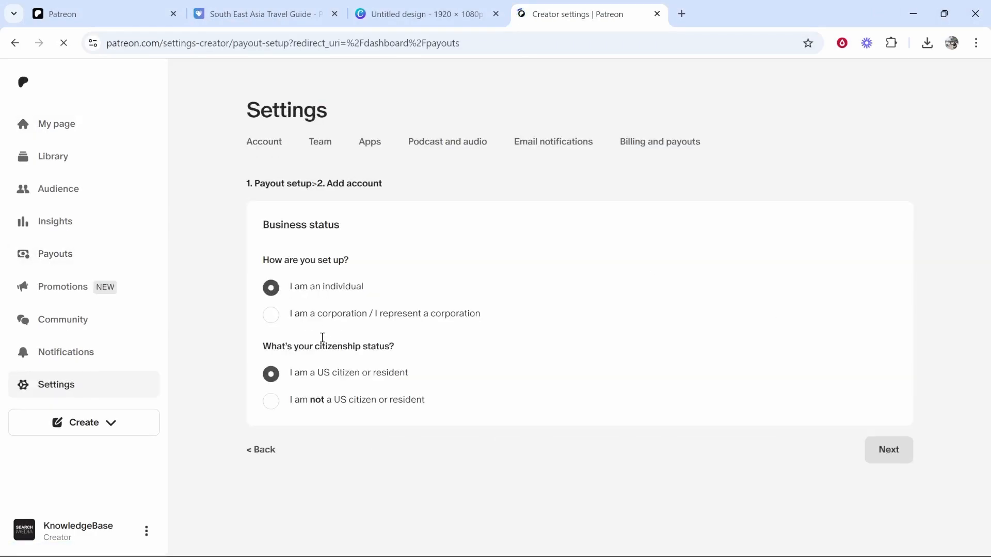
pyautogui.click(886, 459)
# Step: Choose United Kingdom as the payout country and review the Payoneer and PayPal payout options
pyautogui.click(416, 284)
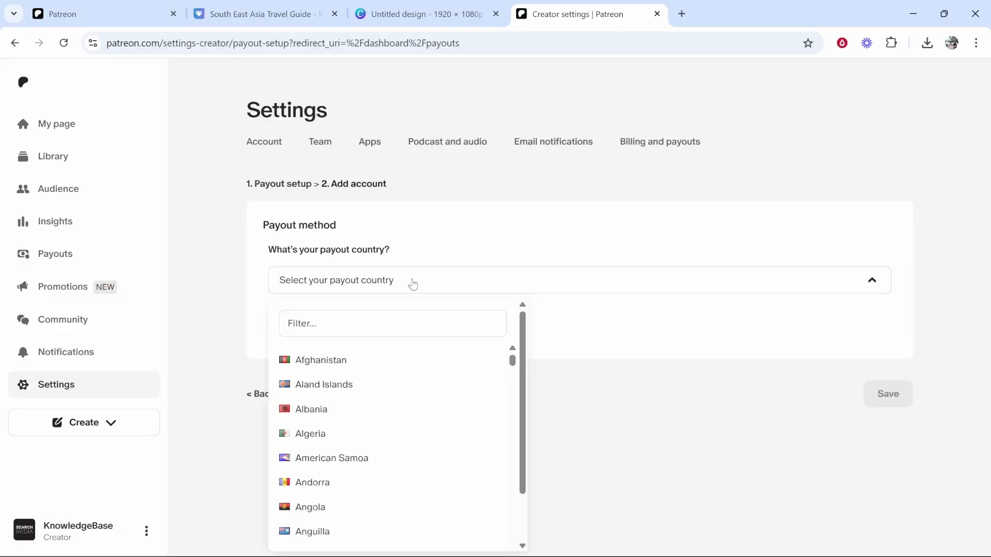
pyautogui.click(337, 326)
pyautogui.write('unit')
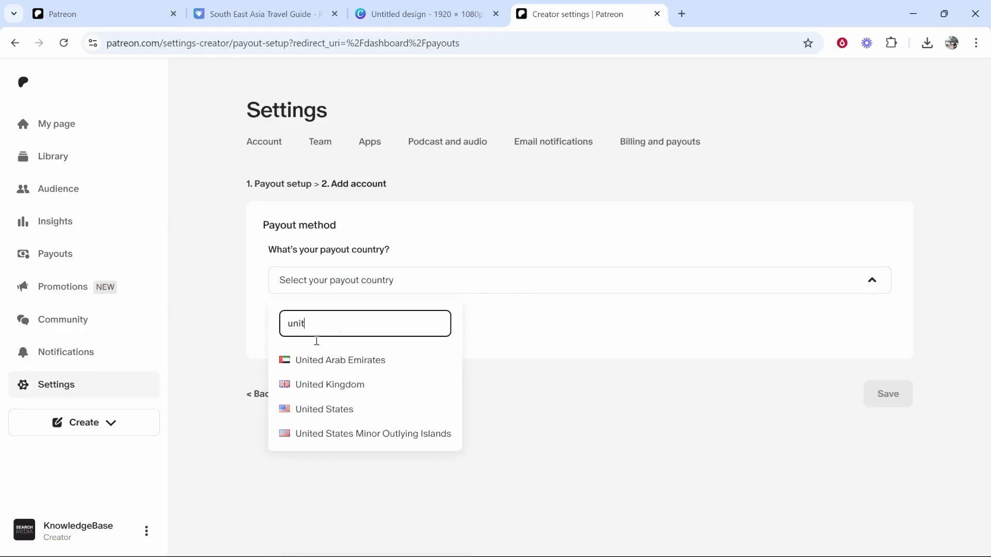
pyautogui.click(313, 383)
pyautogui.scroll(-1, 268, 330)
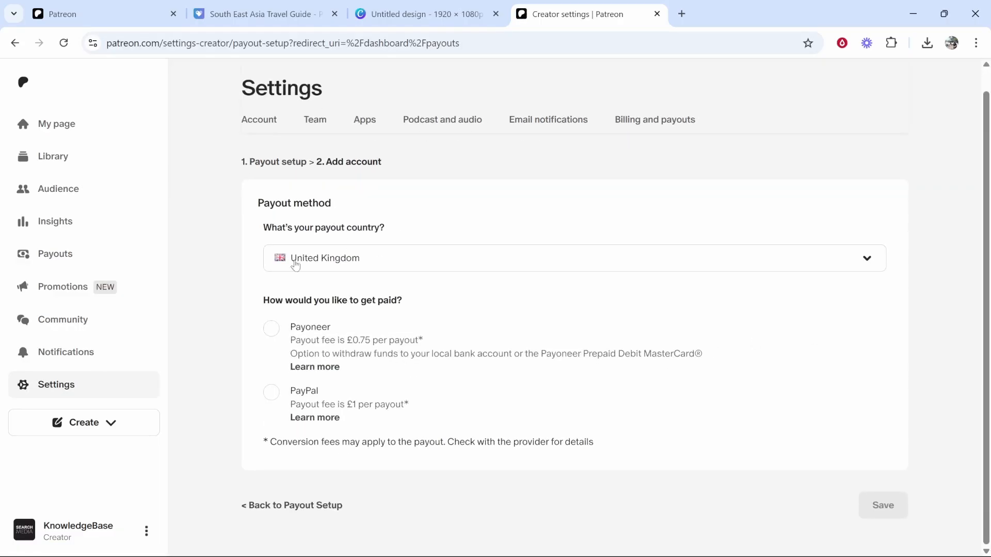
pyautogui.moveTo(260, 300); pyautogui.dragTo(403, 303)
pyautogui.click(338, 305)
pyautogui.scroll(1, 566, 280)
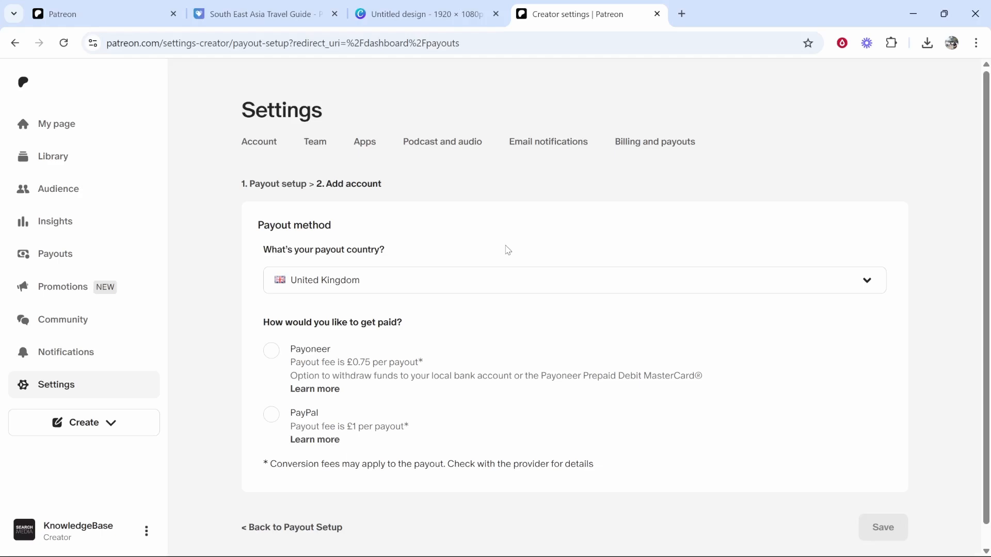
# Step: Go back to the creator page's shop and review its product listing
pyautogui.click(74, 132)
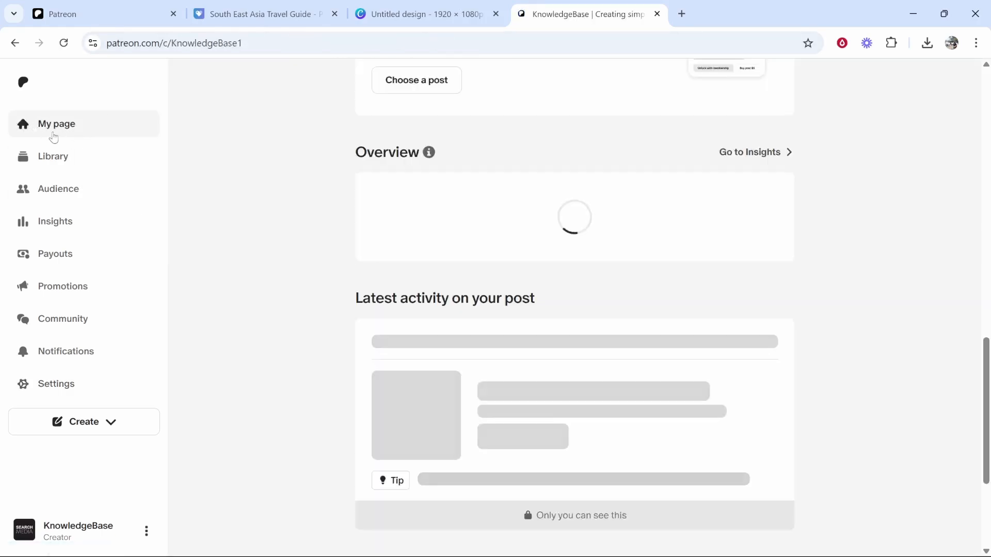
pyautogui.scroll(10, 451, 240)
pyautogui.click(507, 446)
pyautogui.scroll(-8, 551, 302)
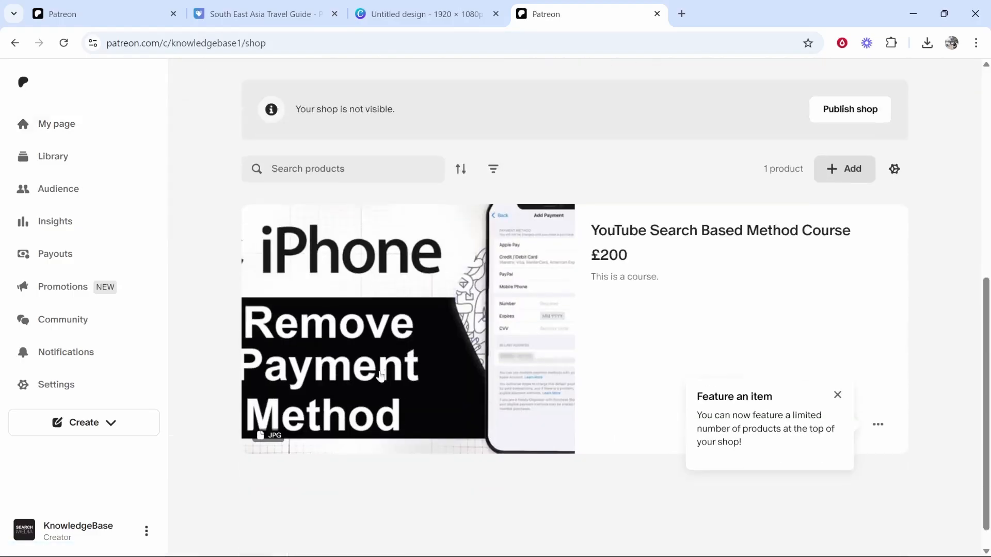
pyautogui.scroll(4, 562, 320)
# Step: Examine the shop's web address and its /shop ending
pyautogui.click(273, 42)
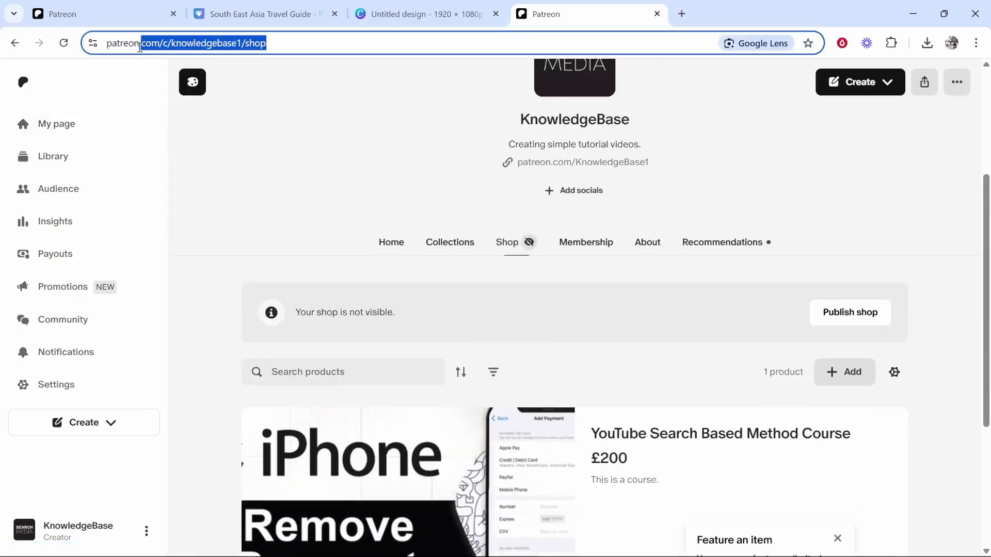
pyautogui.click(255, 41)
pyautogui.moveTo(295, 43); pyautogui.dragTo(330, 41)
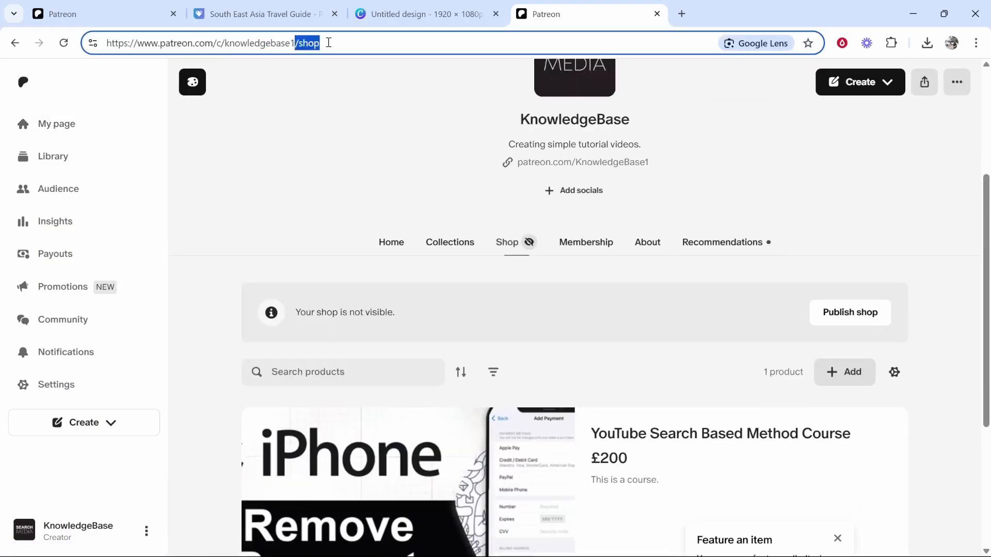
pyautogui.click(303, 46)
pyautogui.click(419, 176)
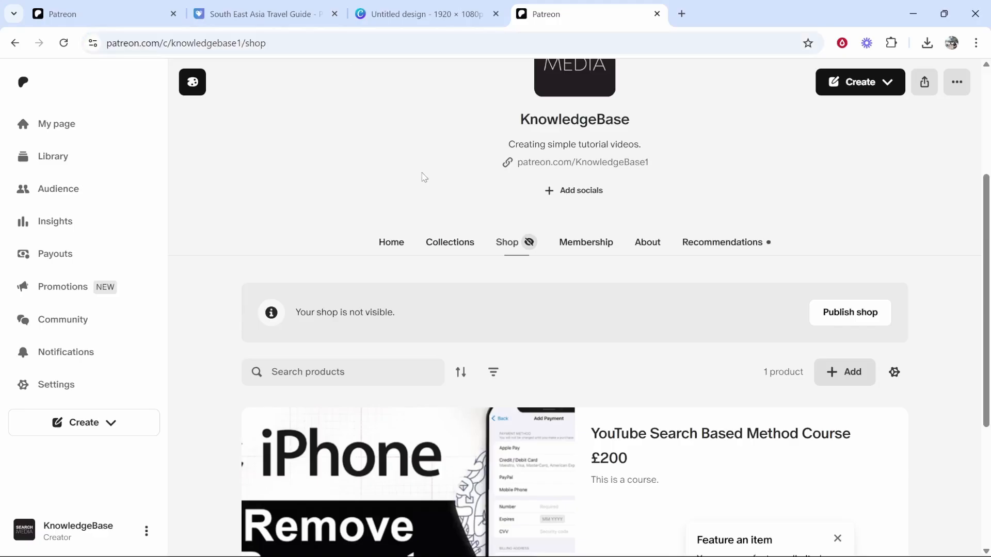